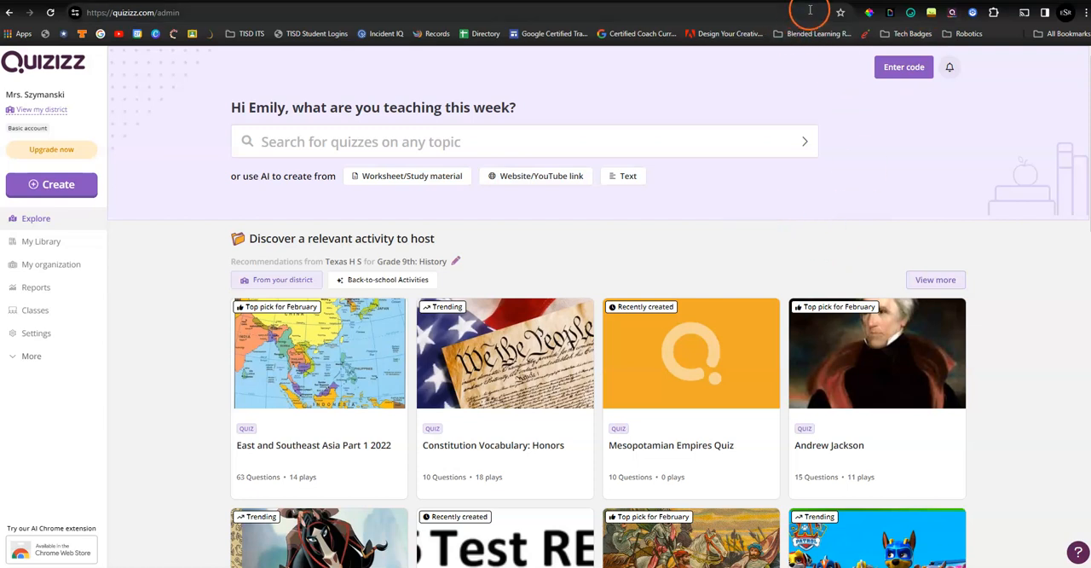
- Look at the Quizizz AI browser extension's quiz customization options and close them
left_click(954, 14)
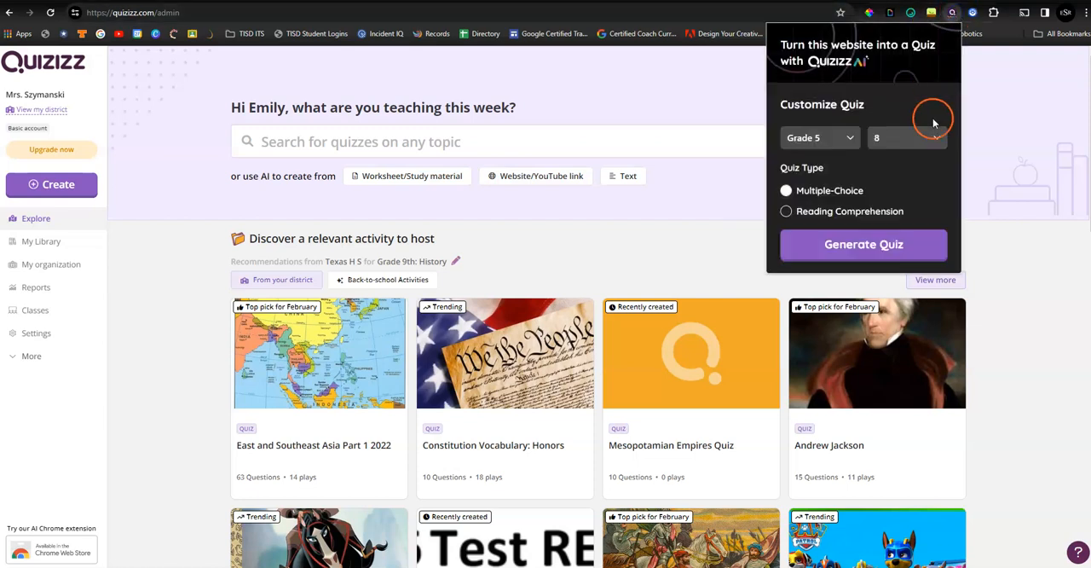
left_click(987, 112)
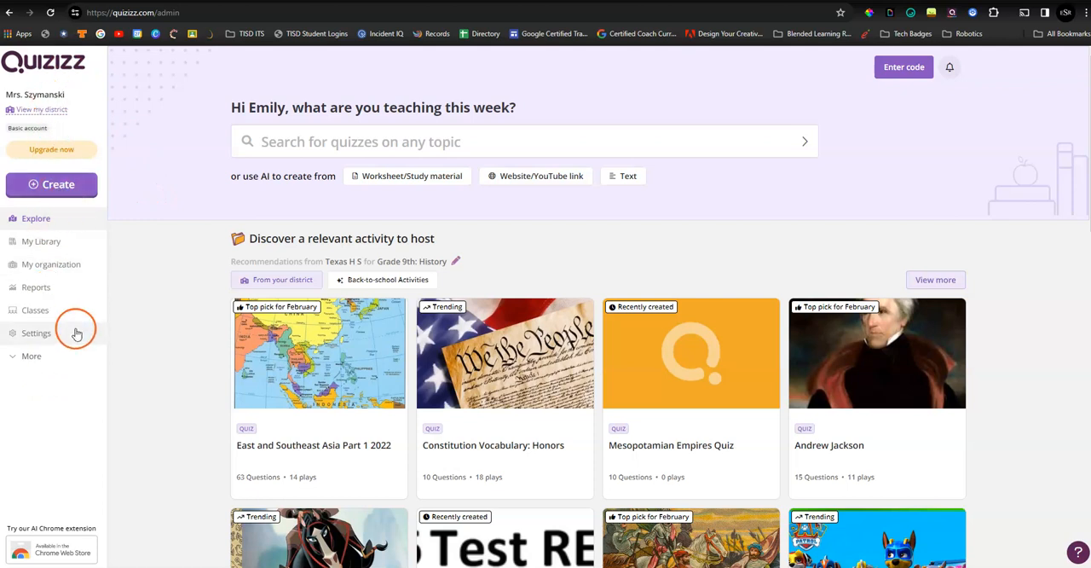
- Start creating a new quiz with AI using the option to generate it from text
left_click(77, 192)
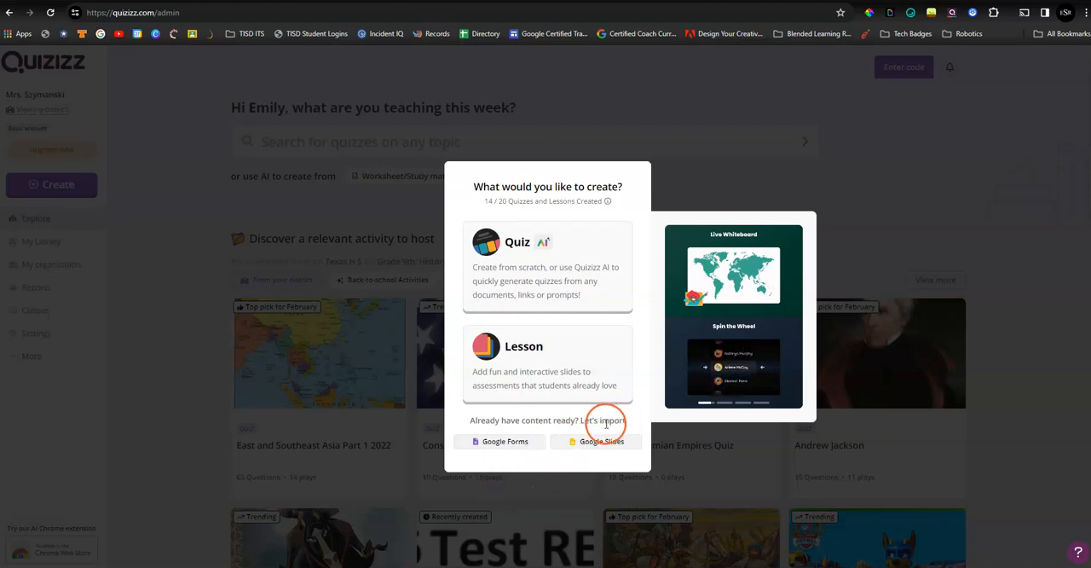
left_click(569, 245)
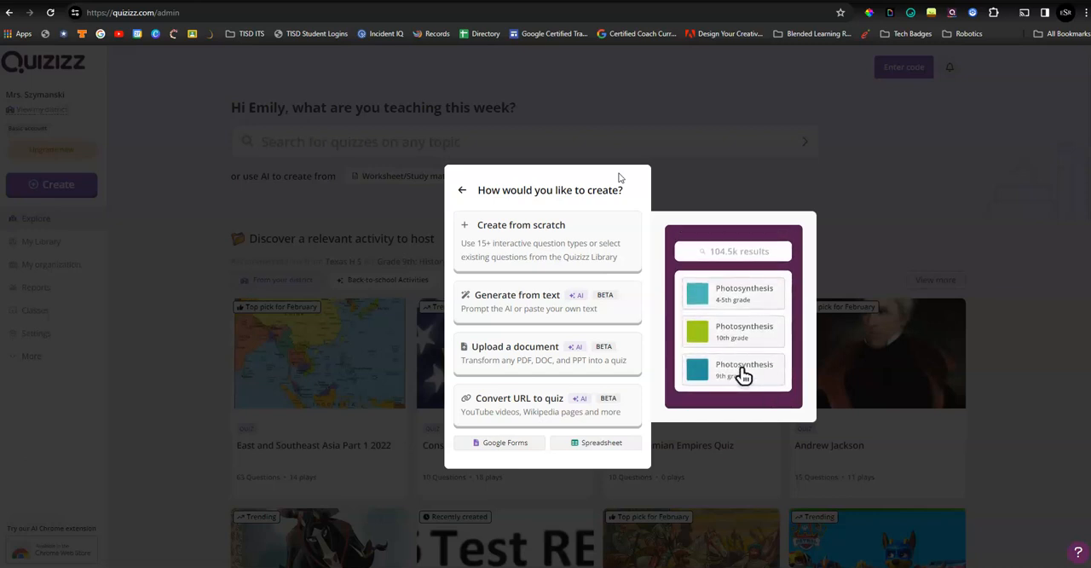
left_click(614, 305)
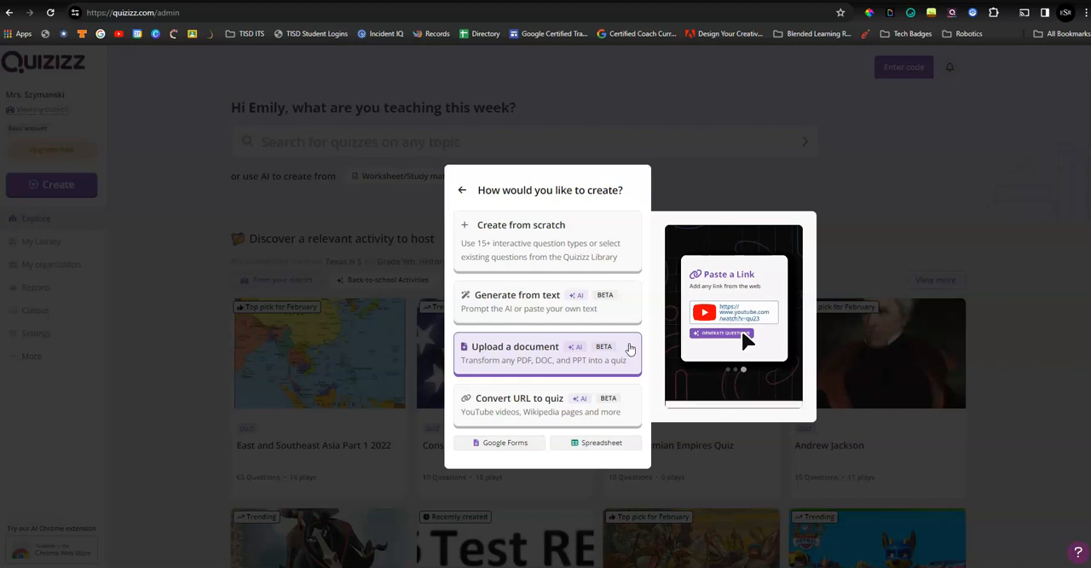
left_click(619, 375)
left_click(612, 397)
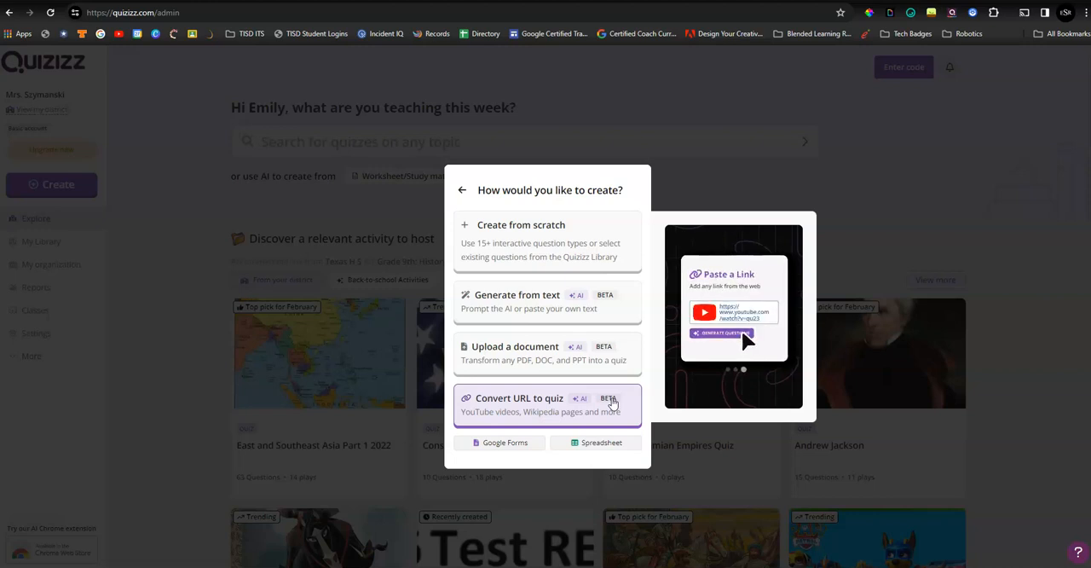
left_click(611, 400)
left_click(518, 298)
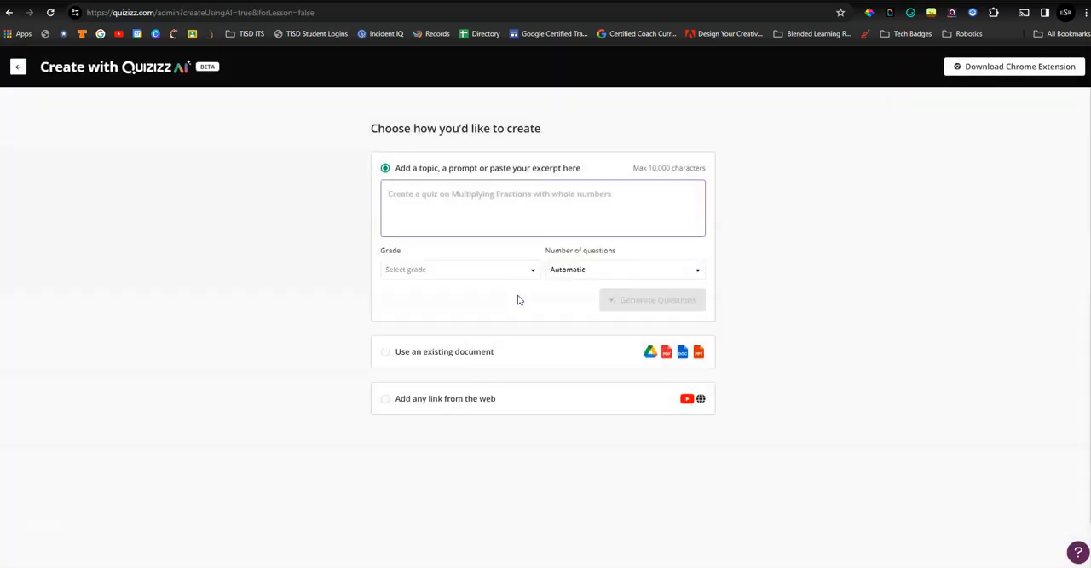
- Enter the quiz prompt "Create a quiz over the causes of the french revolution."
left_click(526, 180)
type("Create a quiz over the")
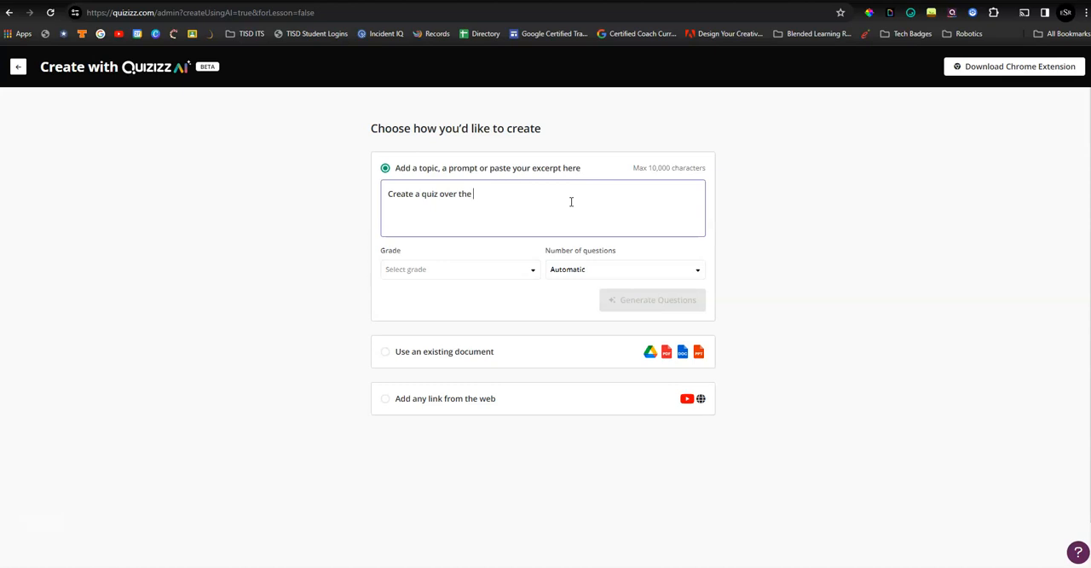
type(" causes of ht")
key("BackSpace")
key("BackSpace")
type("thje")
type("revolution.")
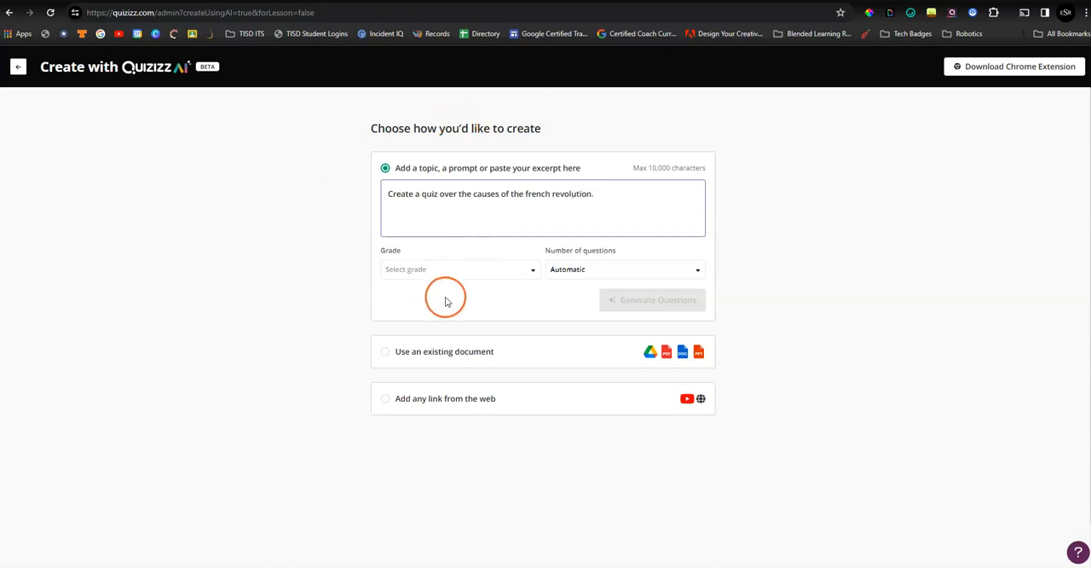
- Set the quiz to Grade 10 with 10 questions and submit the prompt for question generation
left_click(457, 273)
scroll(458, 213, "down", 2)
scroll(458, 209, "down", 1)
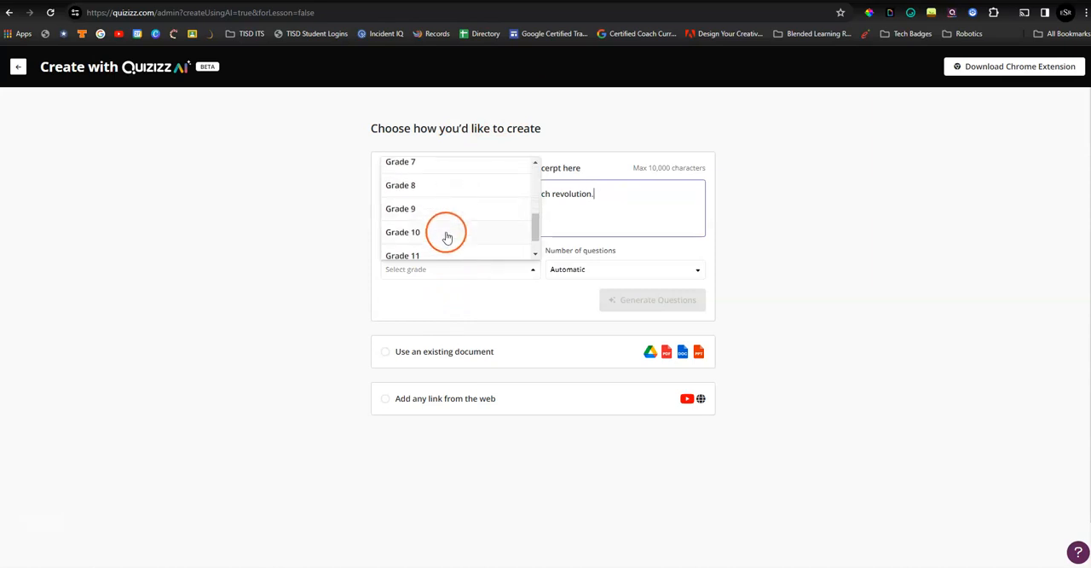
left_click(446, 231)
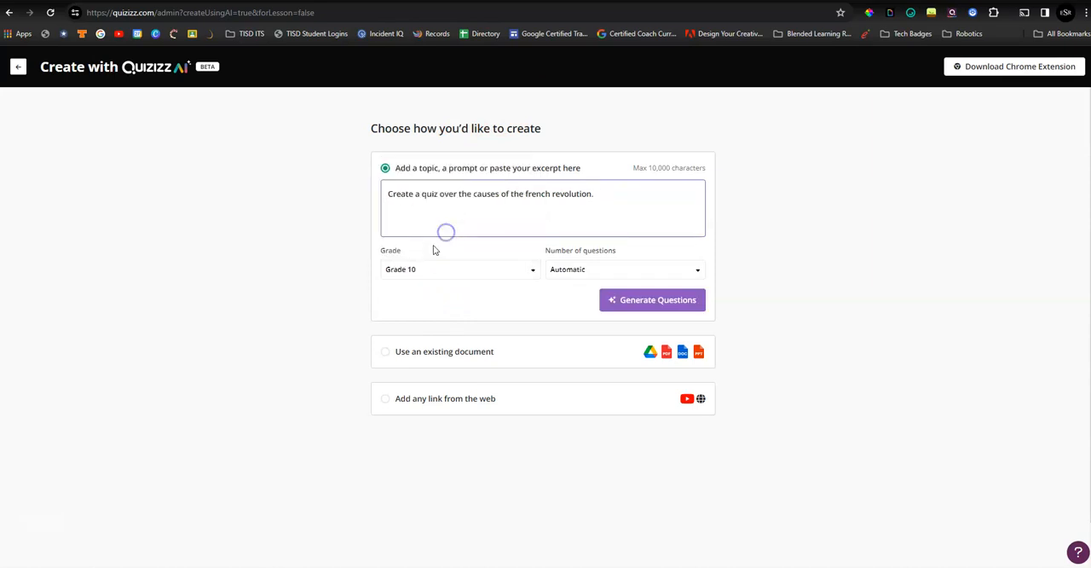
left_click(573, 272)
scroll(582, 232, "down", 1)
scroll(586, 213, "up", 1)
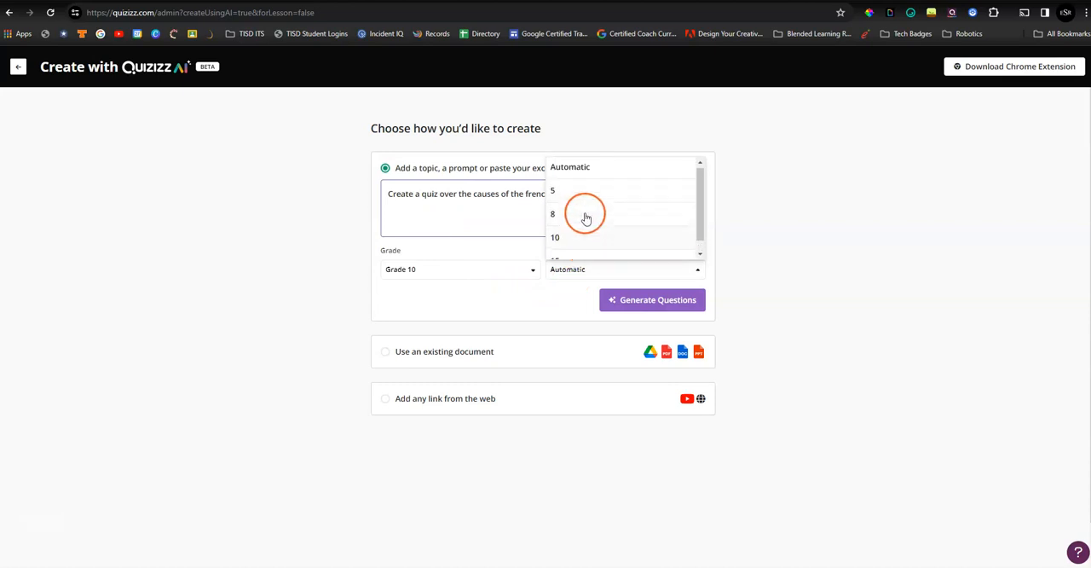
scroll(598, 205, "down", 1)
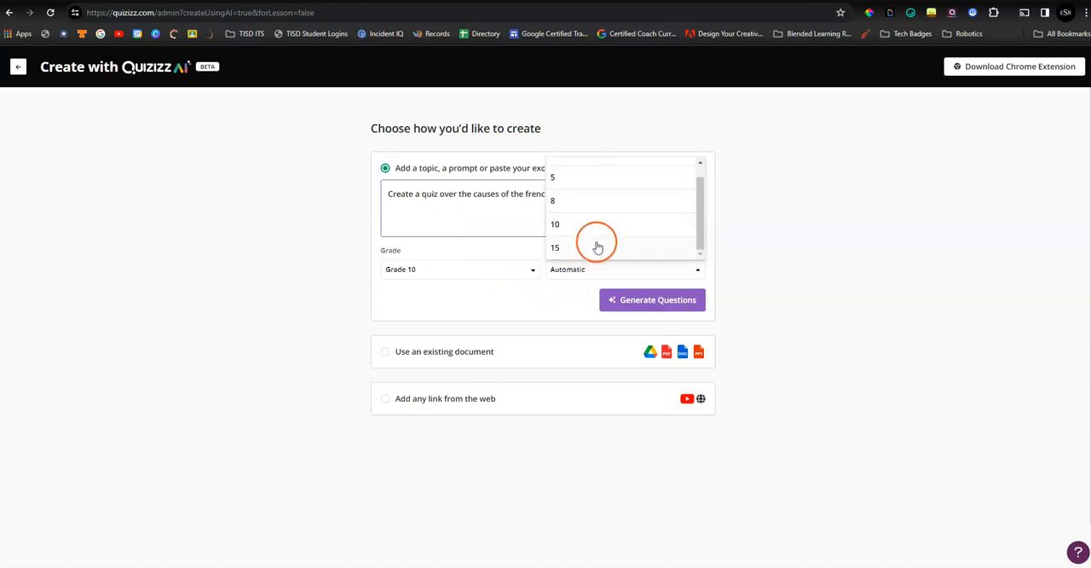
left_click(602, 226)
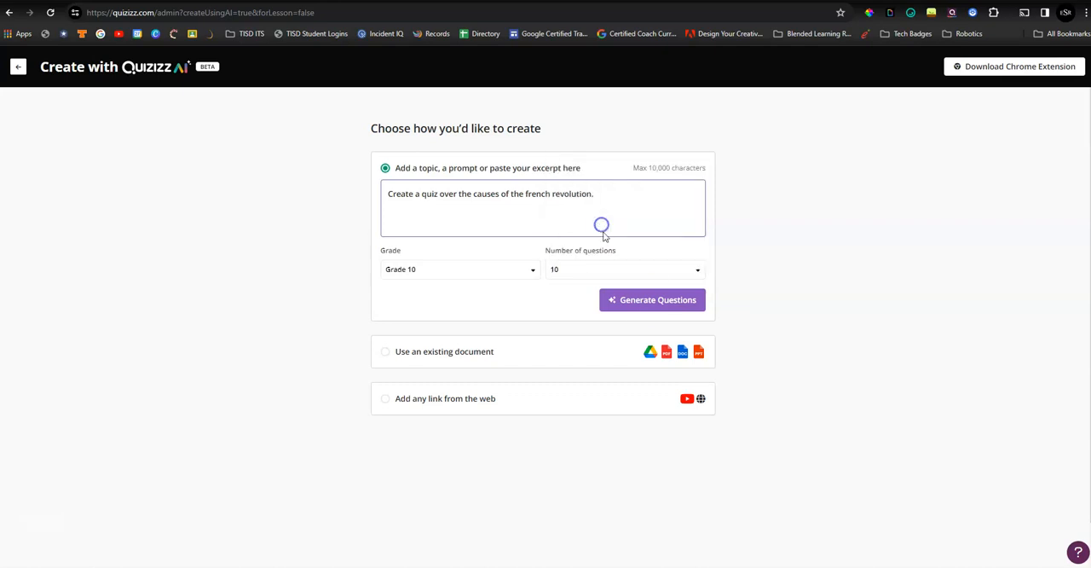
left_click(637, 300)
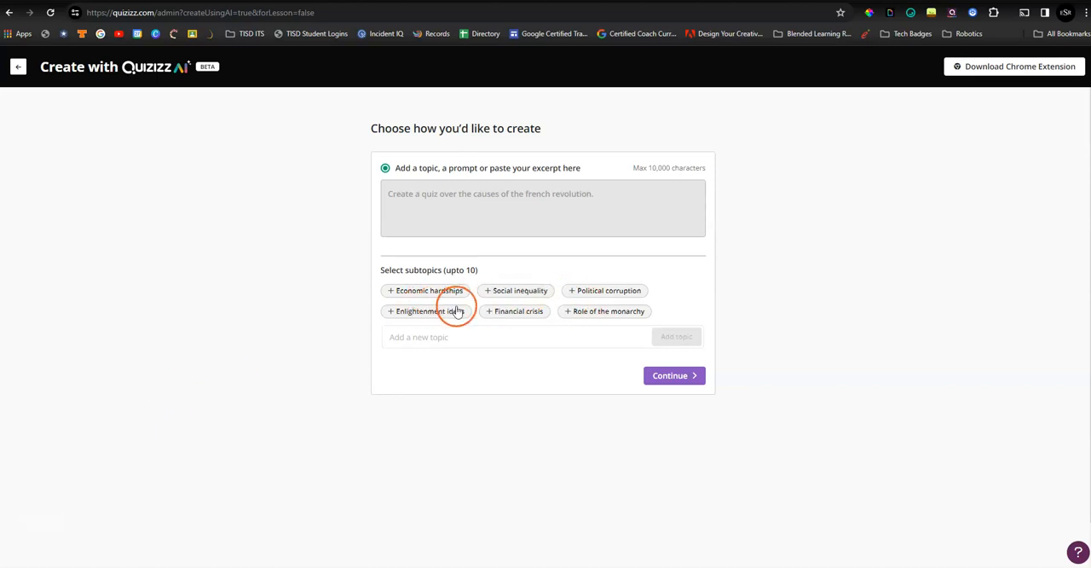
- Add the custom subtopic "estates general", include Economic hardships, and continue to question generation
left_click(510, 340)
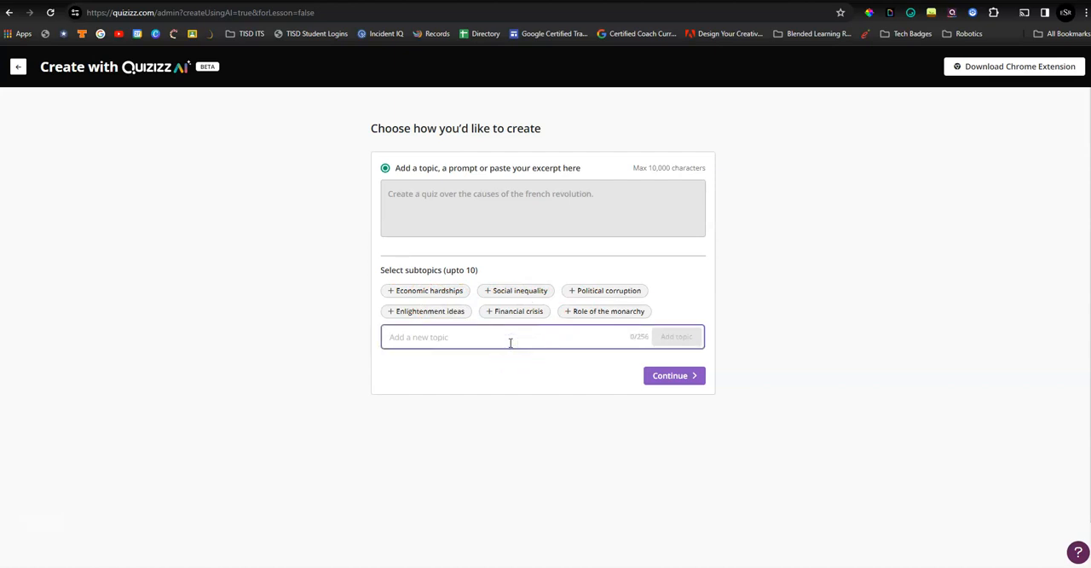
type("estates general")
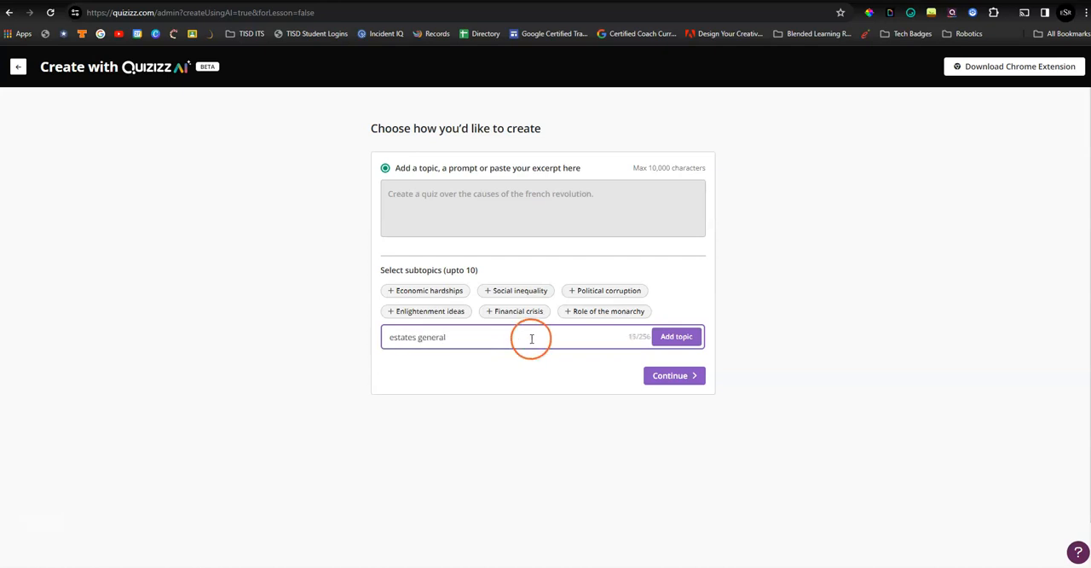
left_click(673, 338)
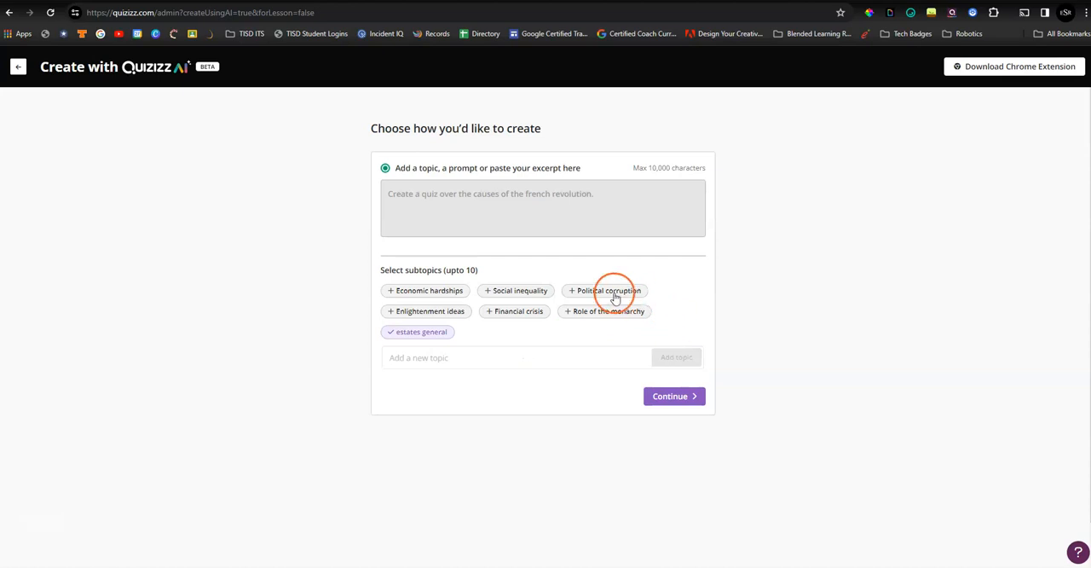
left_click(434, 291)
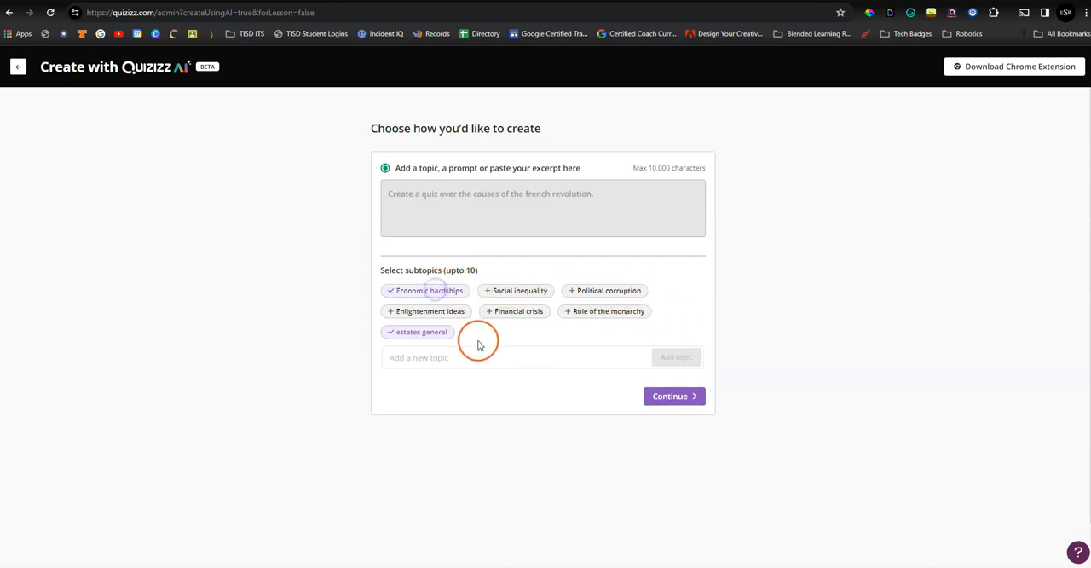
left_click(666, 399)
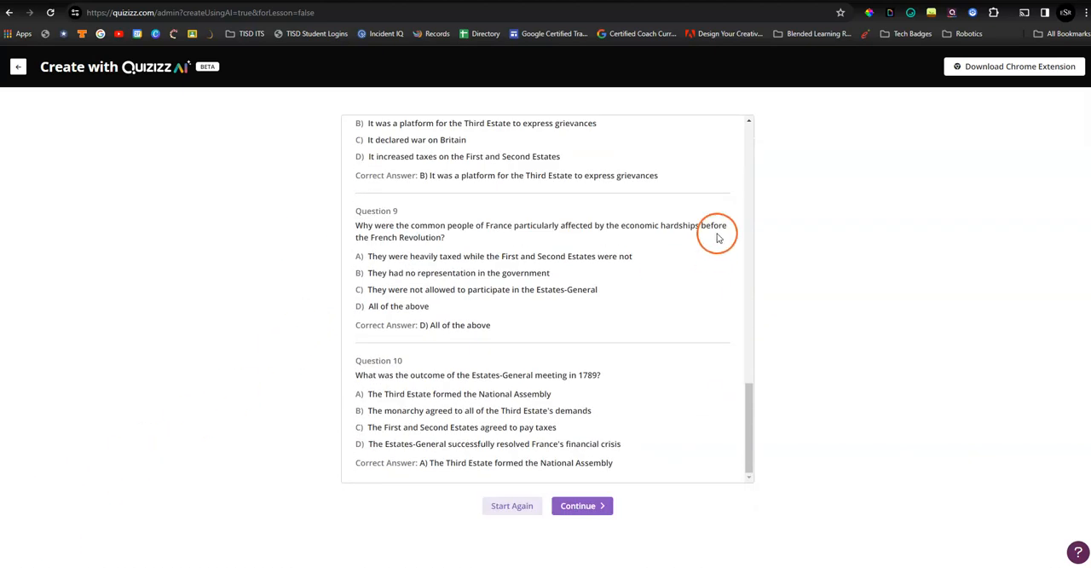
- Review the AI-generated questions and accept them into the quiz editor
scroll(703, 241, "up", 2)
scroll(703, 241, "up", 10)
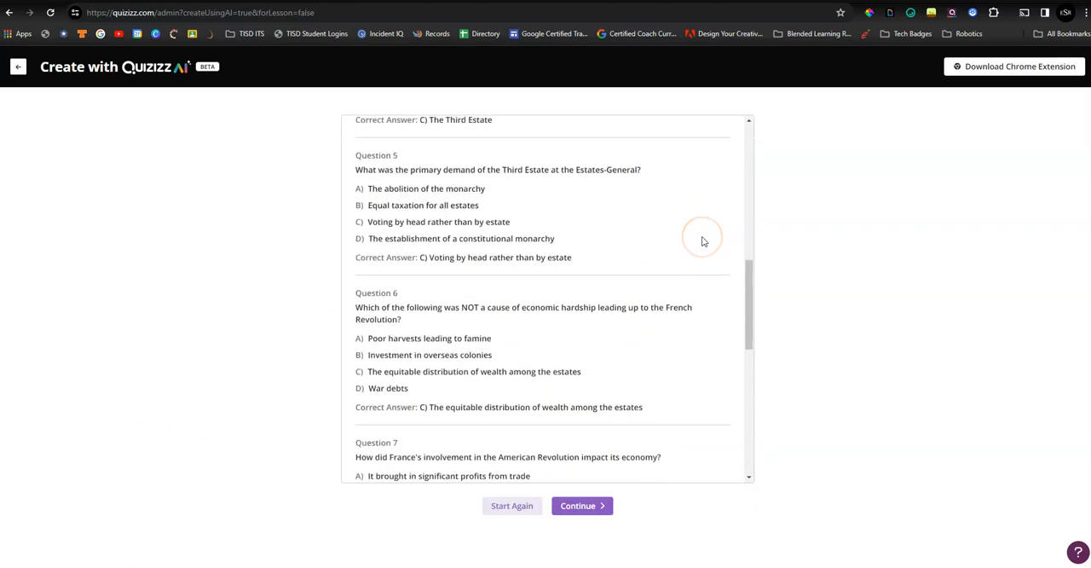
scroll(704, 241, "down", 10)
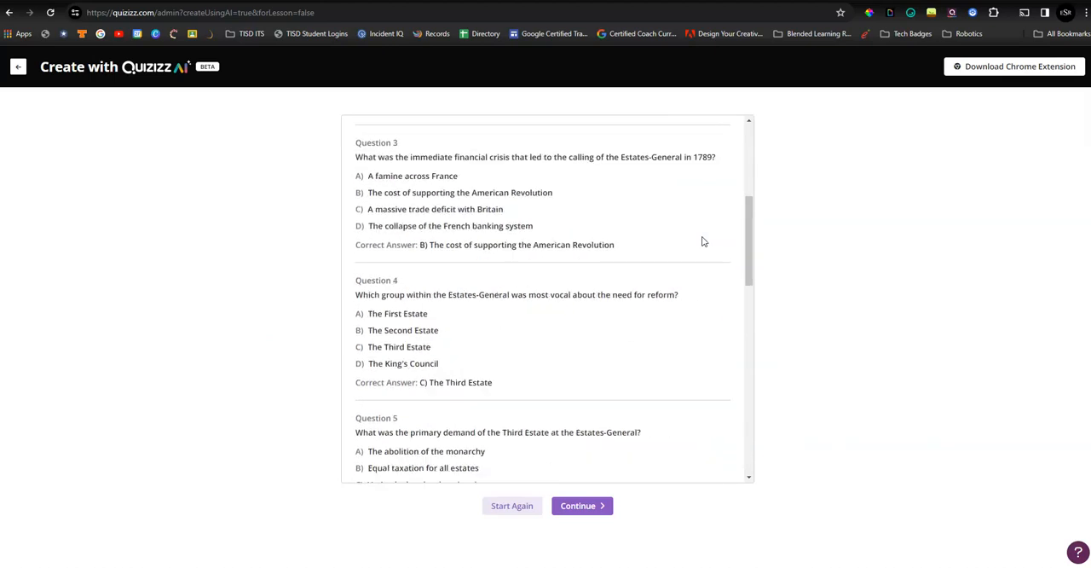
left_click(597, 510)
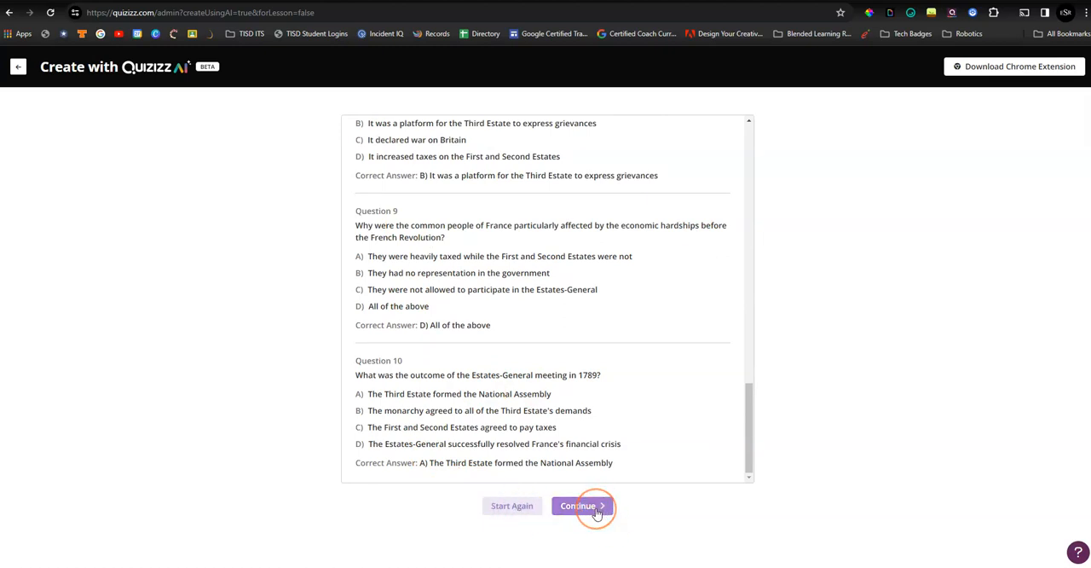
left_click(596, 510)
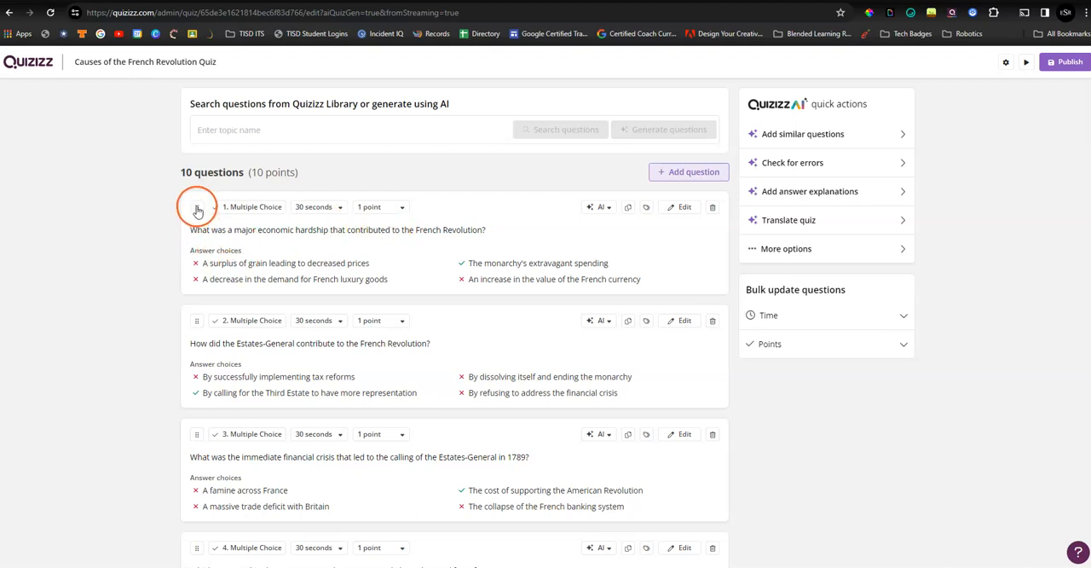
- Move the question about a major economic hardship below the question on how the Estates-General contributed
left_click_drag(195, 210, 197, 378)
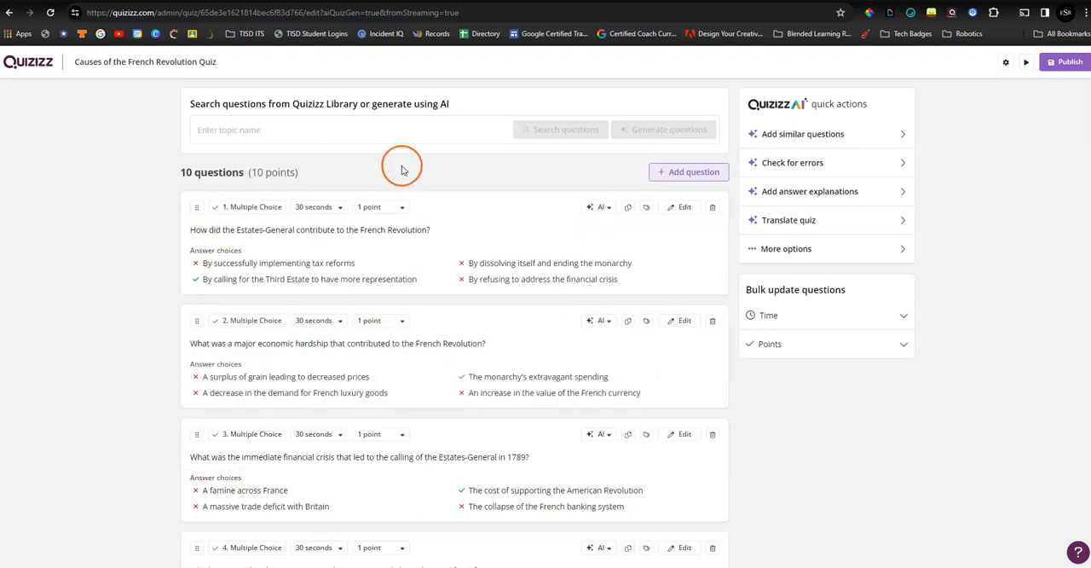
- Look through the first question's time limit, points and AI options, including the conversion choices
left_click(315, 207)
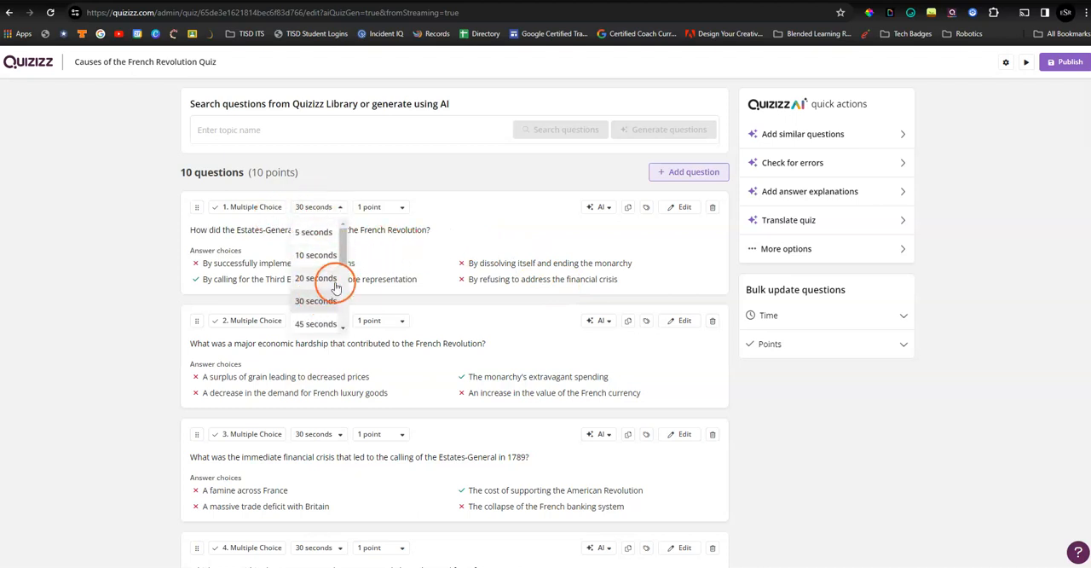
left_click(390, 207)
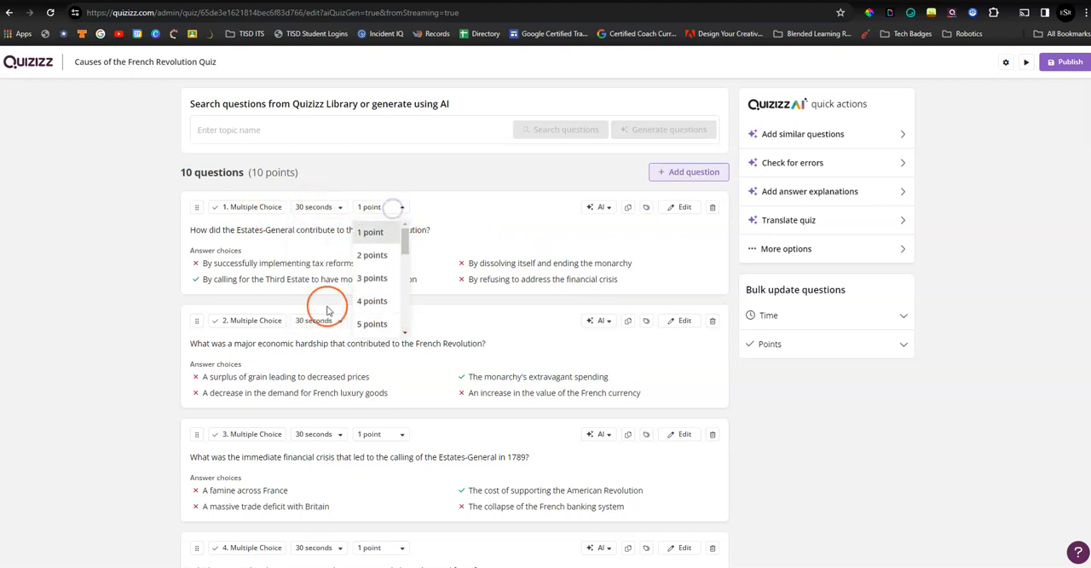
left_click(603, 208)
left_click(606, 209)
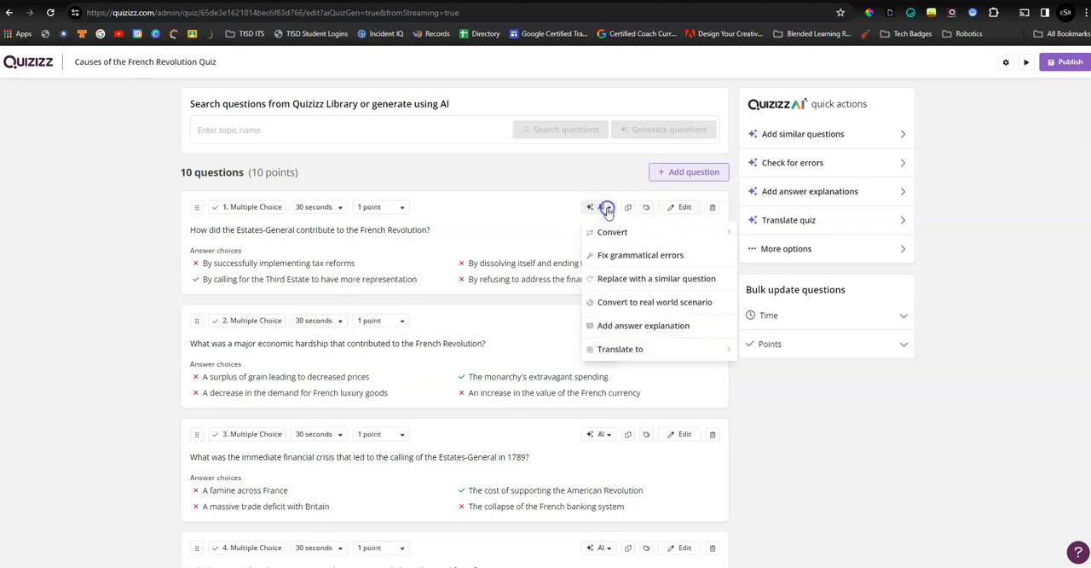
mouse_move(620, 229)
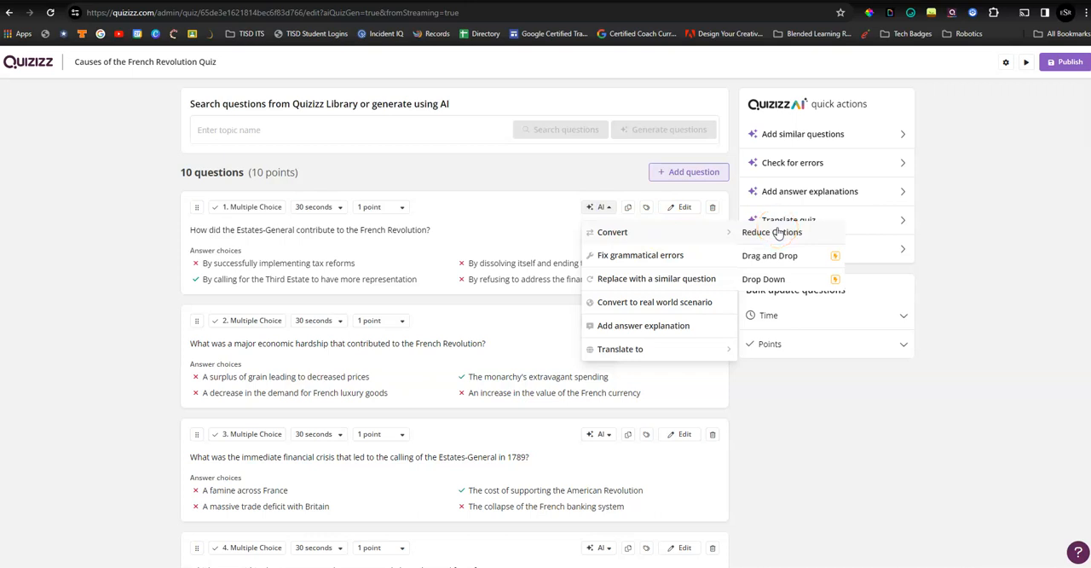
left_click(819, 255)
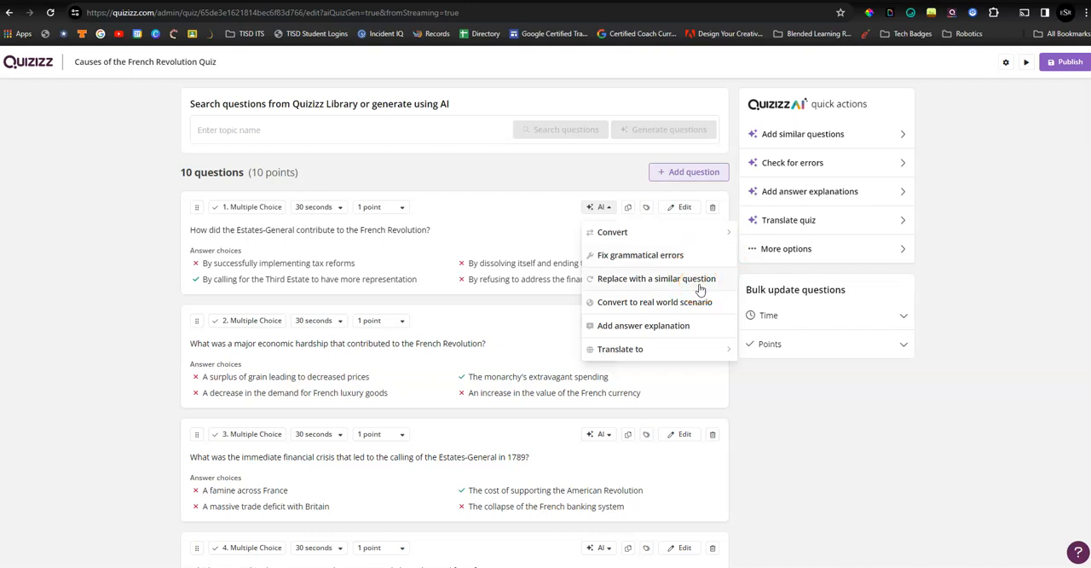
left_click(697, 326)
left_click(711, 349)
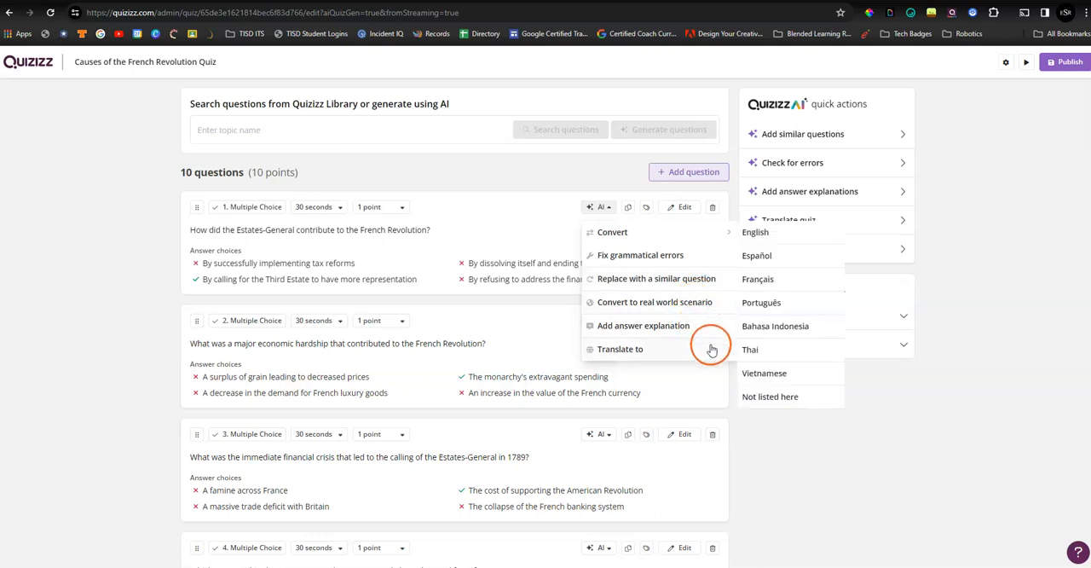
left_click(1002, 268)
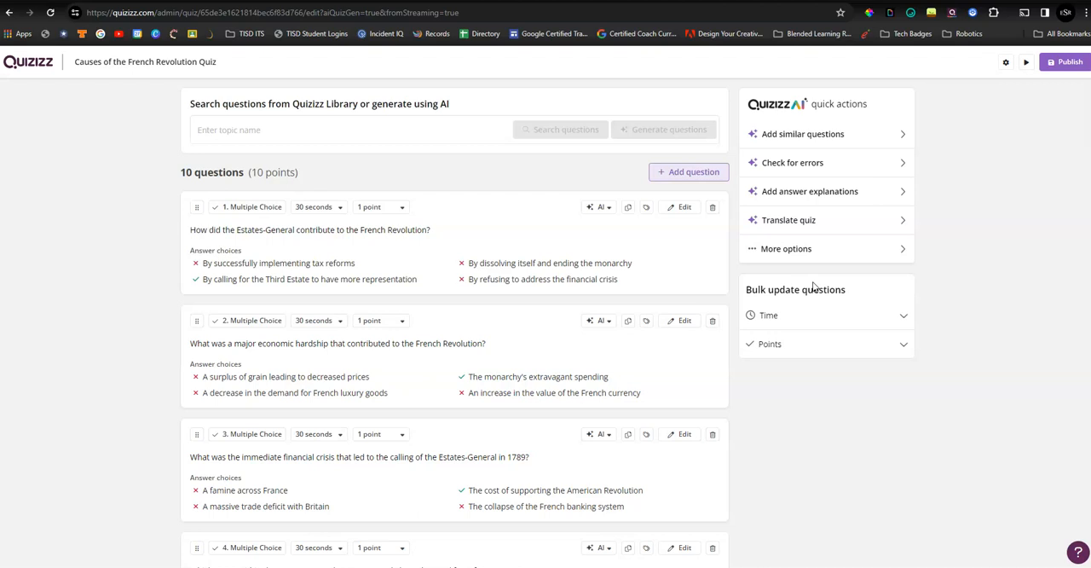
- Look at the bulk update choices for the time and points of all questions
left_click(903, 316)
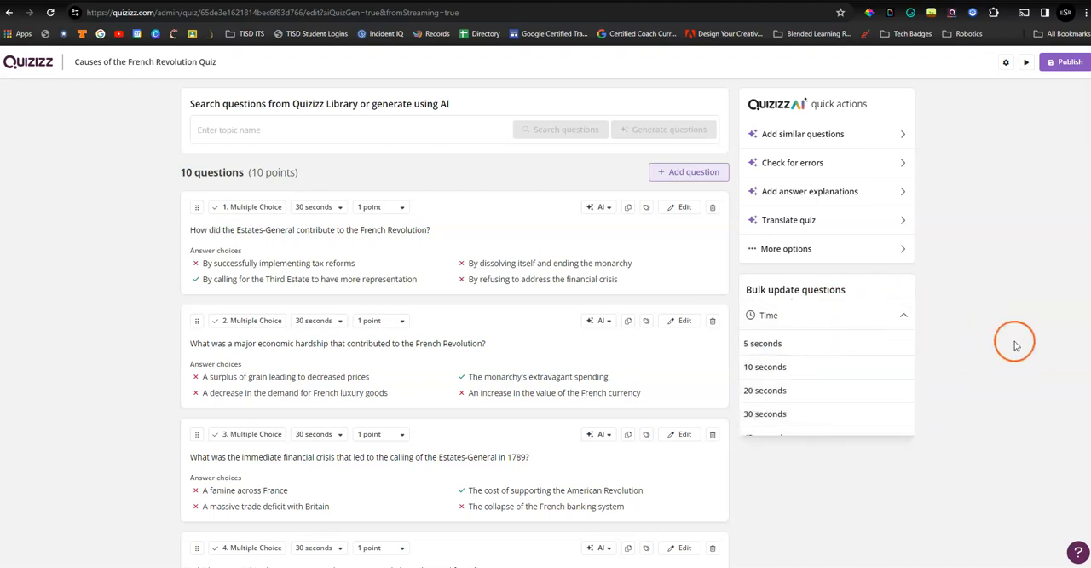
left_click(978, 368)
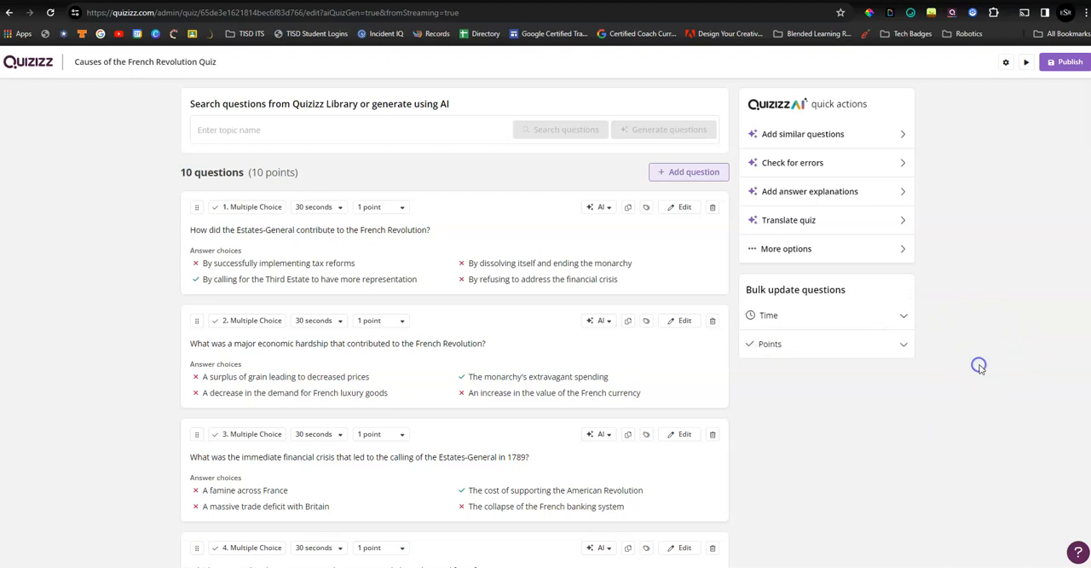
left_click(904, 346)
left_click(970, 294)
- Publish the Causes of the French Revolution Quiz
left_click(1068, 61)
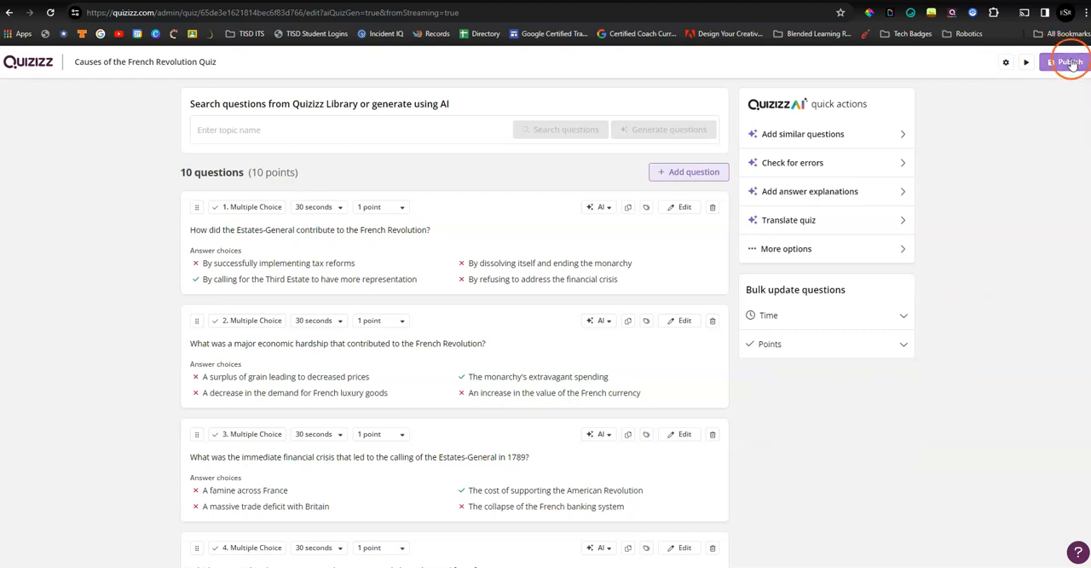
left_click(1019, 152)
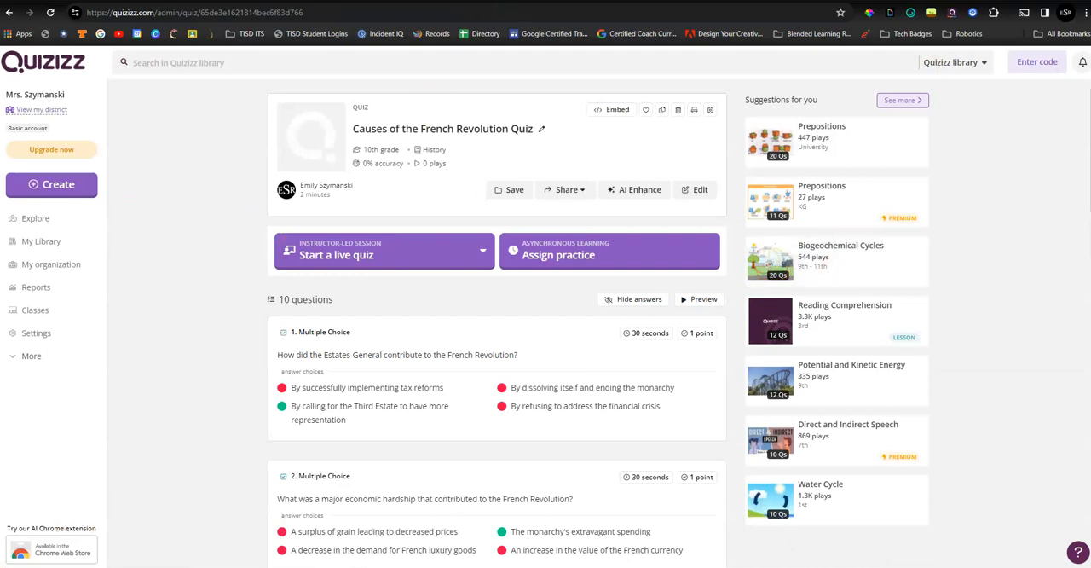
- Start a new AI quiz from an existing document and upload Rosetta Stone Reading Comprehension.pdf from the Downloads folder
left_click(48, 184)
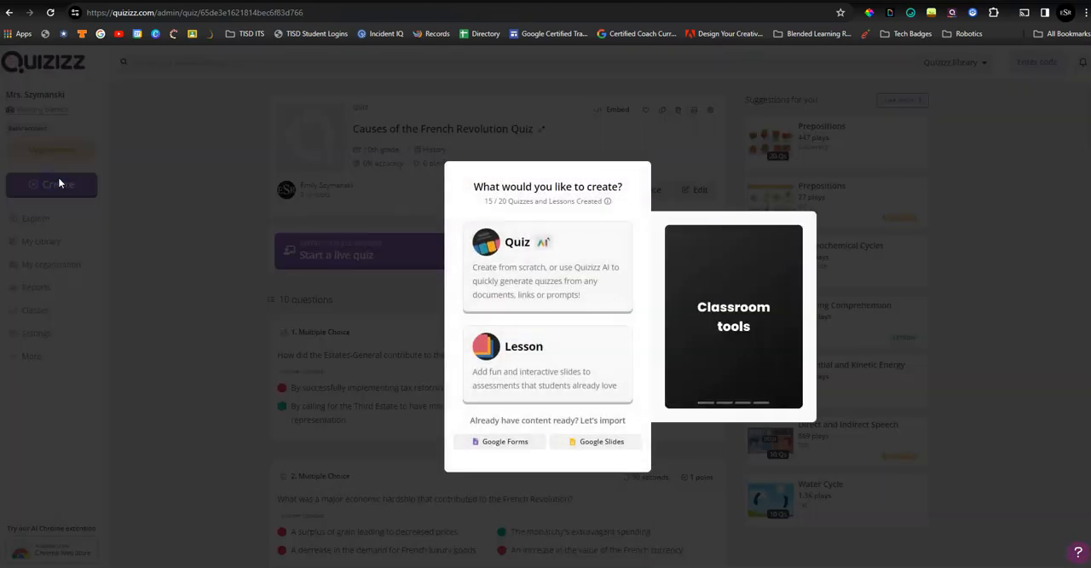
left_click(158, 173)
left_click(71, 182)
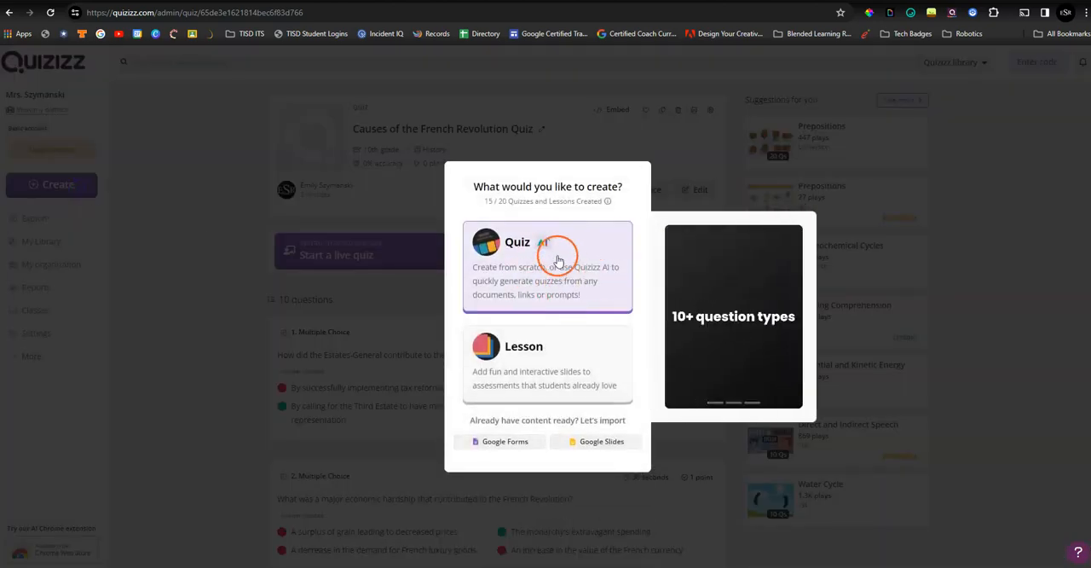
left_click(556, 254)
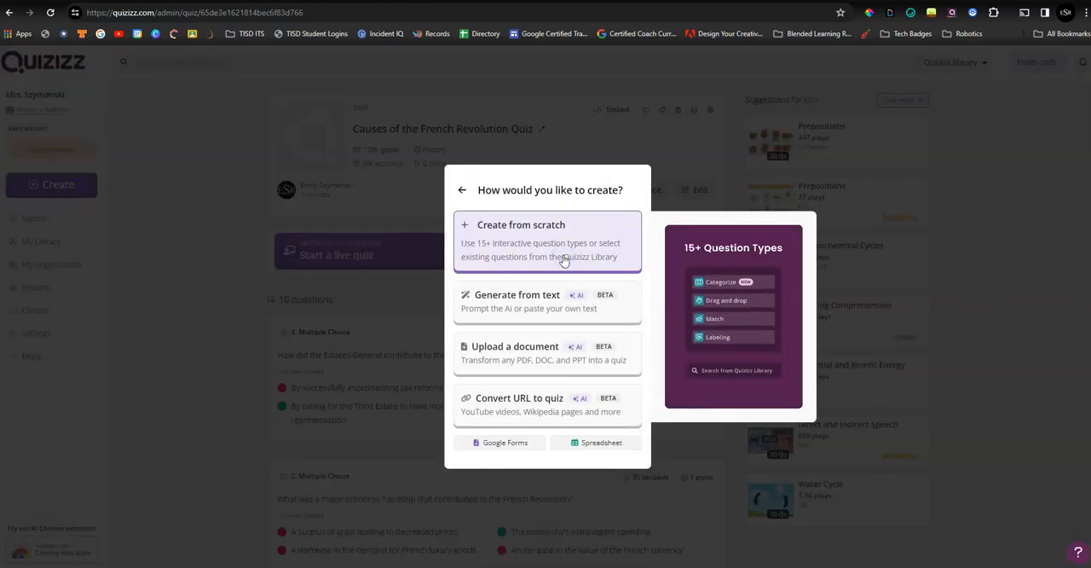
left_click(551, 351)
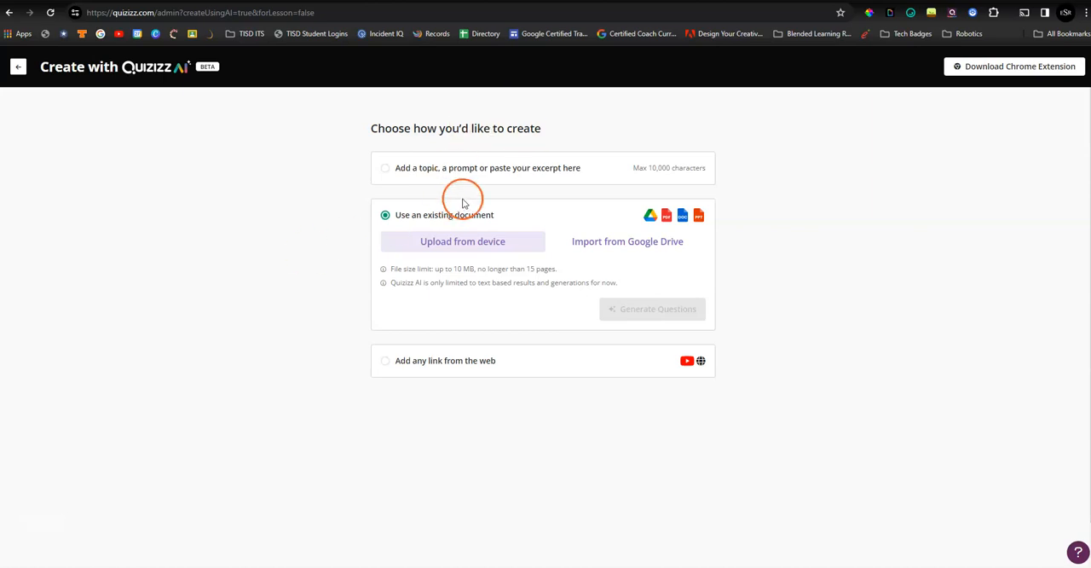
left_click(470, 243)
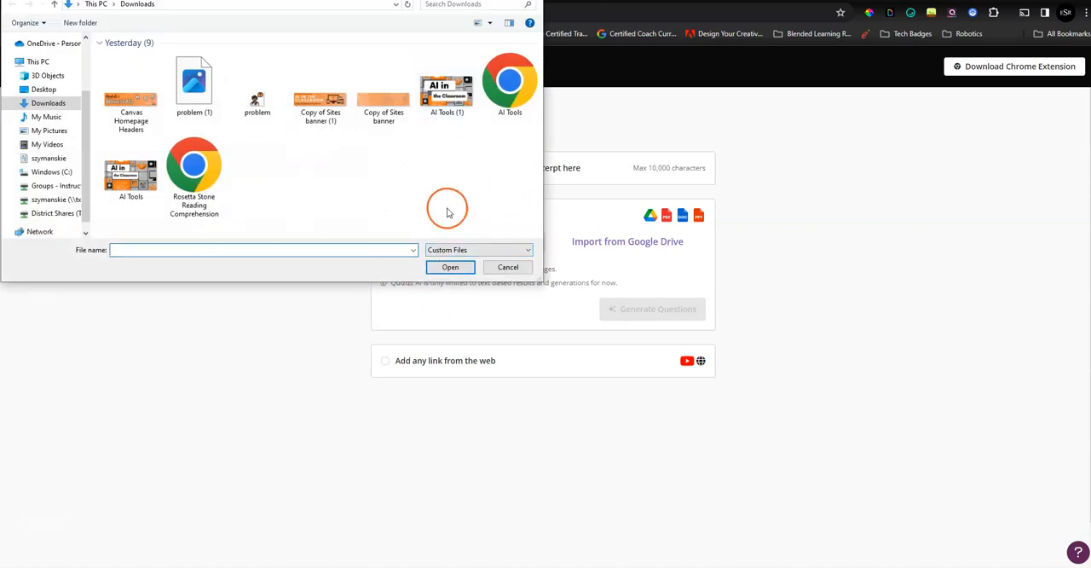
double_click(207, 167)
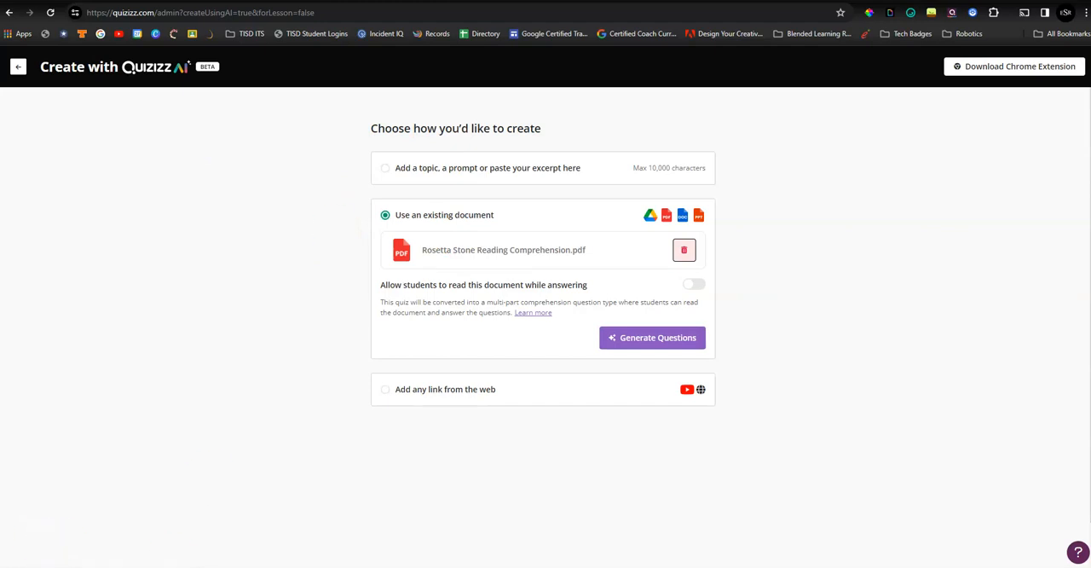
- Allow students to read the PDF while answering and generate questions from it with the document type Learning Material
left_click(695, 285)
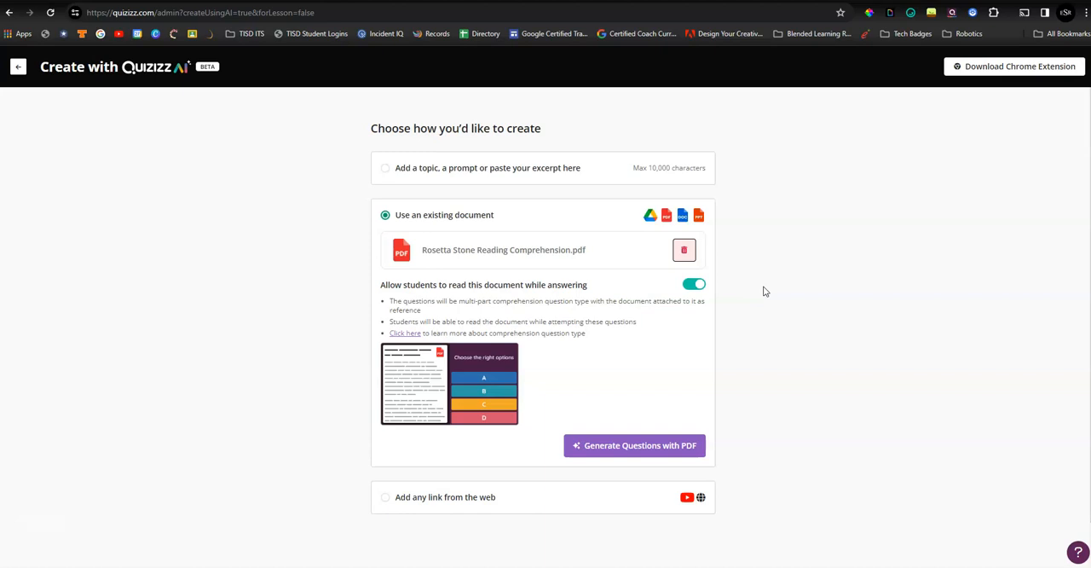
left_click(644, 446)
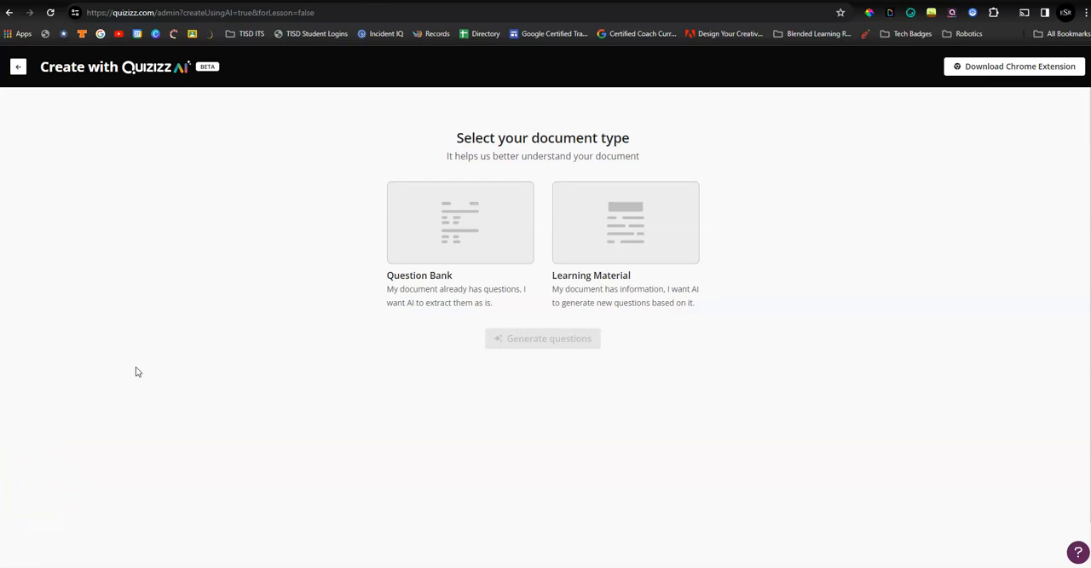
left_click(455, 254)
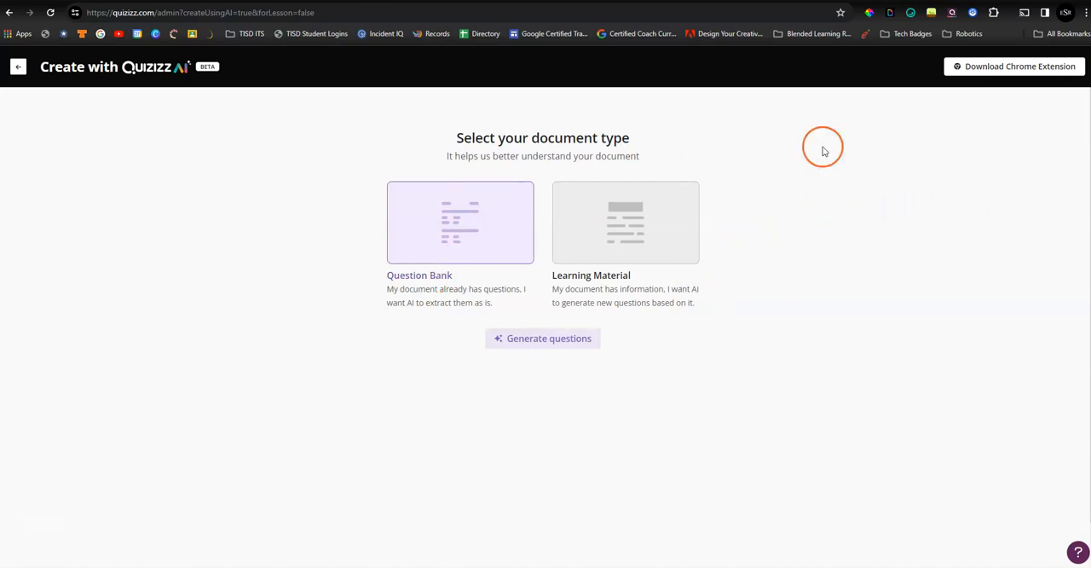
left_click(687, 222)
right_click(628, 202)
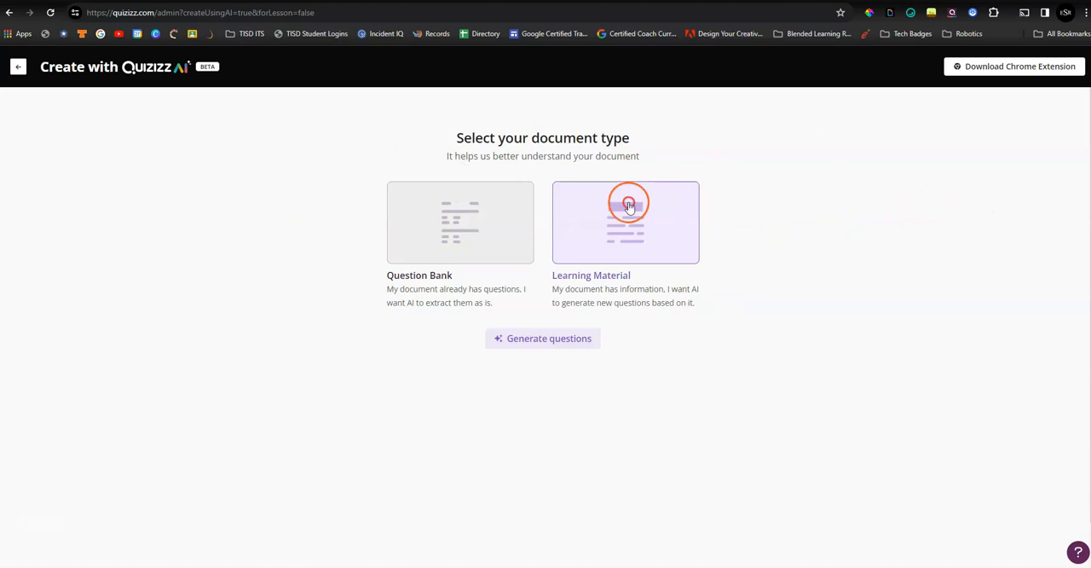
left_click(552, 340)
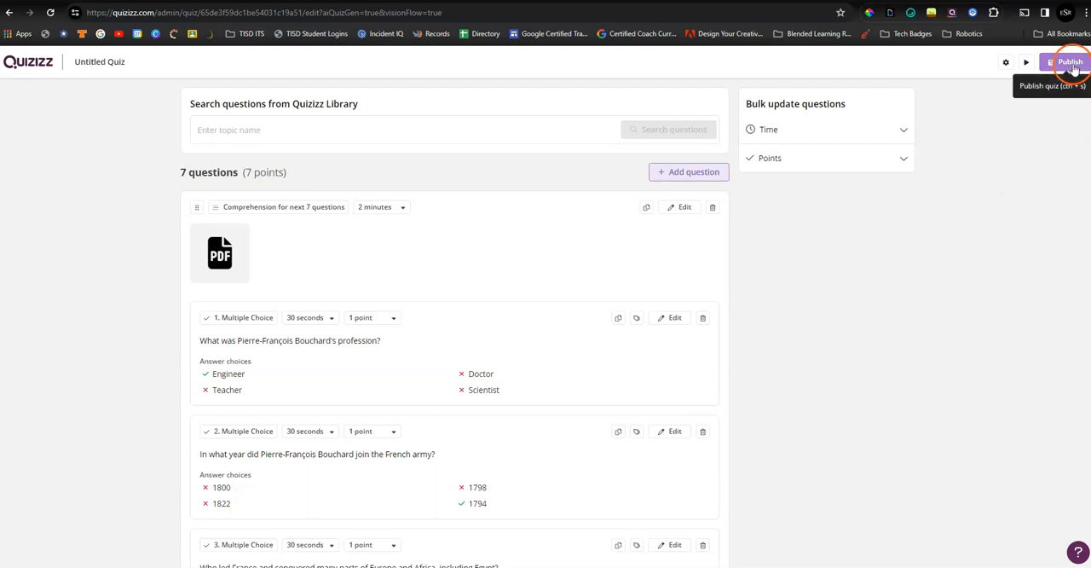
- Preview the Rosetta Stone quiz in the participant's view, checking the passage and its questions, and leave the preview
left_click(1026, 65)
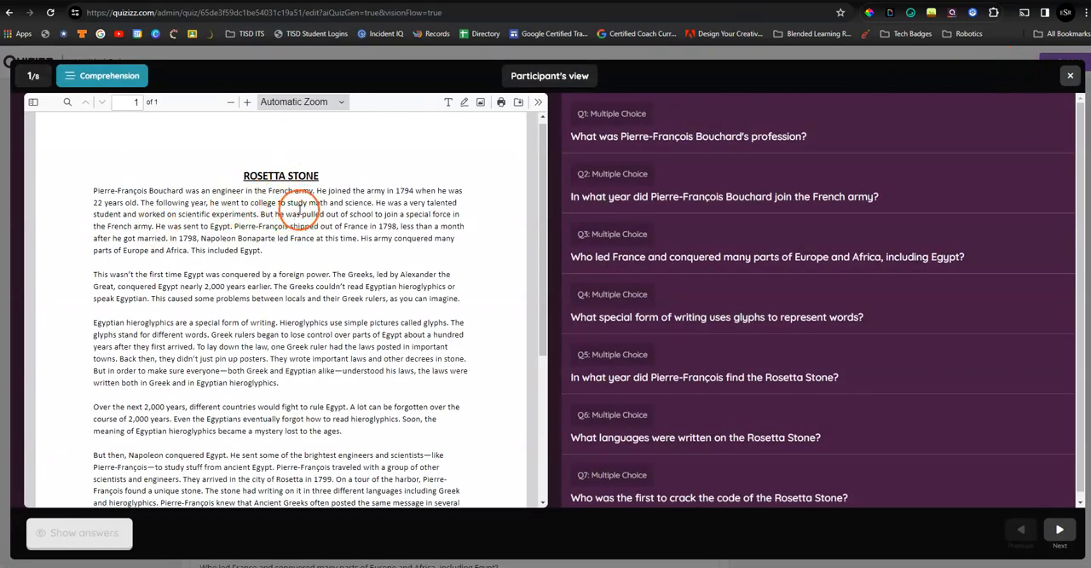
scroll(299, 207, "down", 3)
scroll(319, 214, "up", 3)
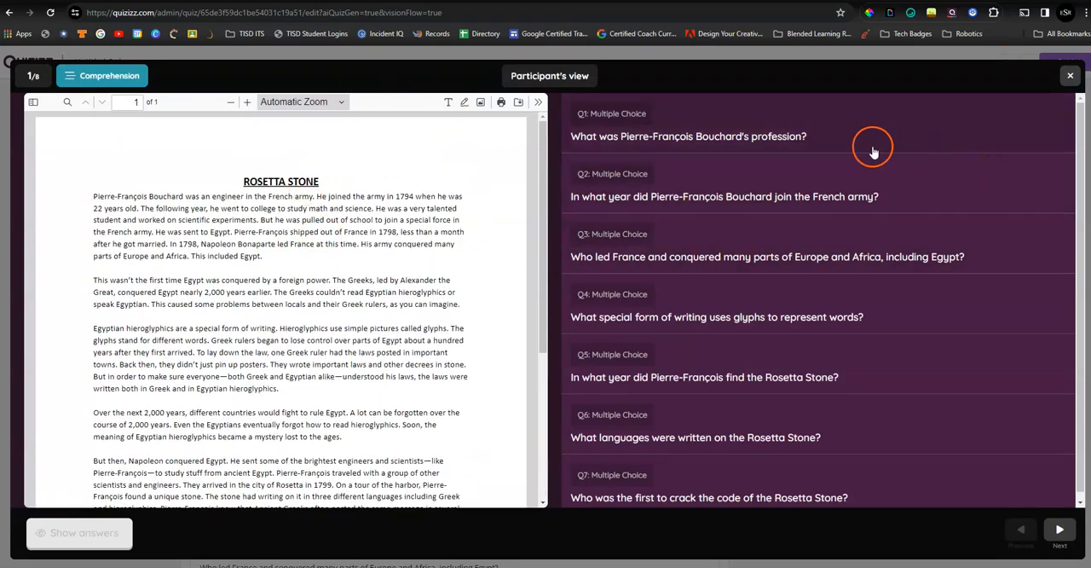
scroll(731, 458, "down", 1)
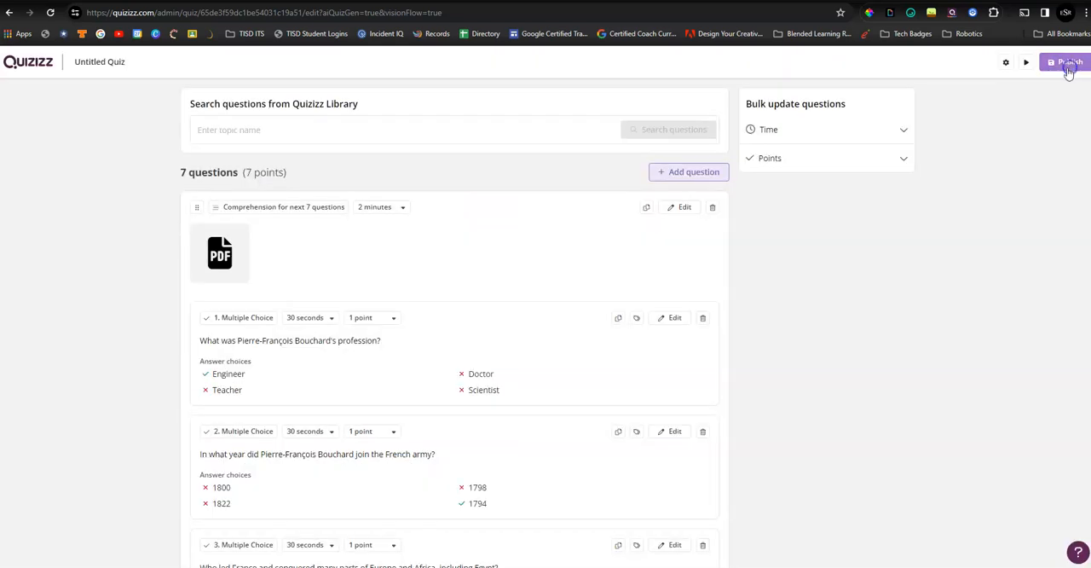
left_click(1070, 75)
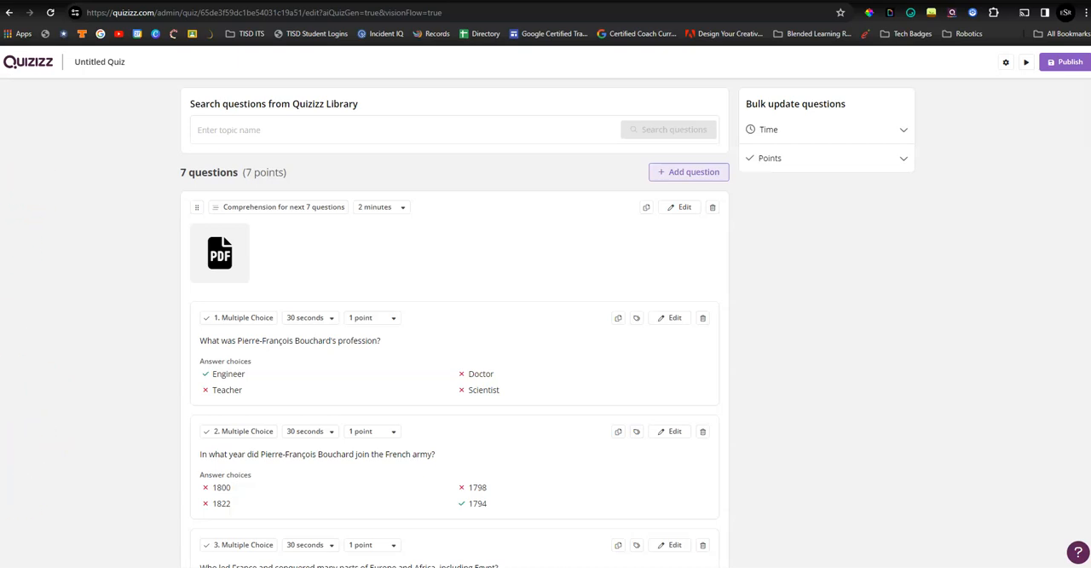
left_click(60, 184)
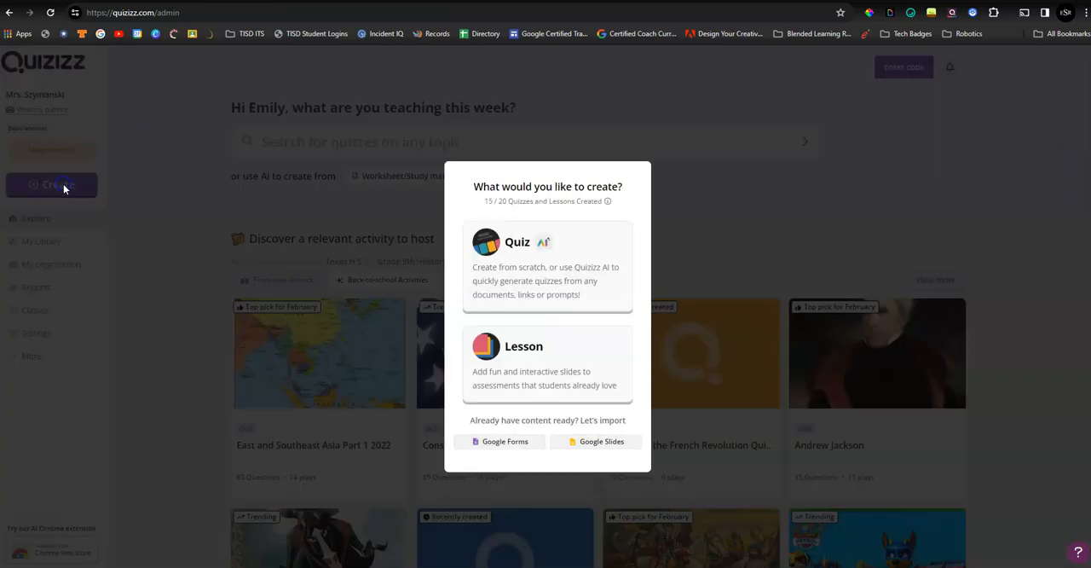
left_click(576, 293)
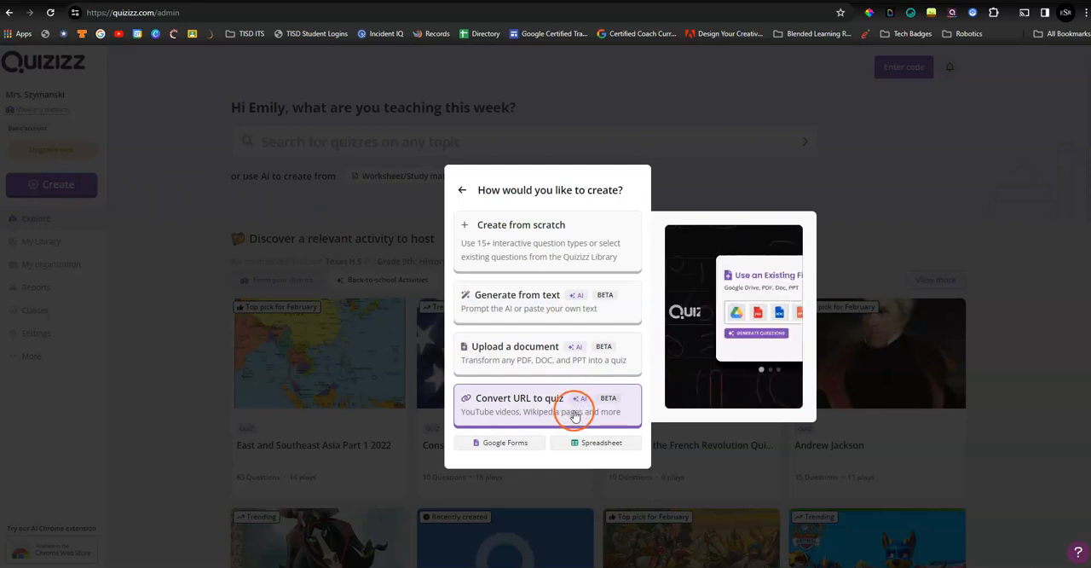
left_click(575, 415)
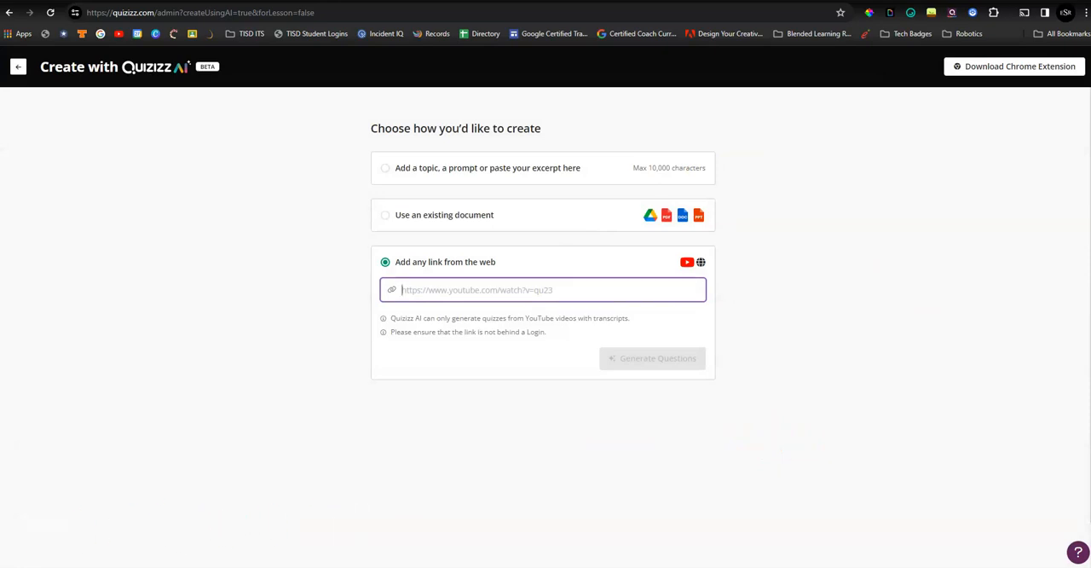
left_click(499, 292)
type("https://www.youtube.com/watch?v=OHZ3Qww9kIY")
left_click(501, 298)
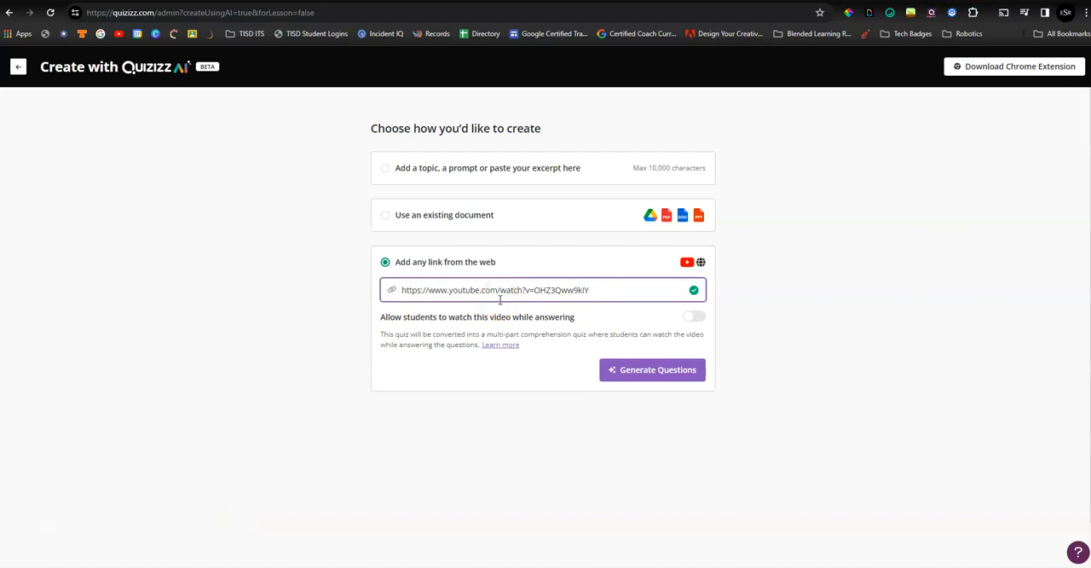
- Allow students to watch the linked video while answering the quiz
left_click(699, 319)
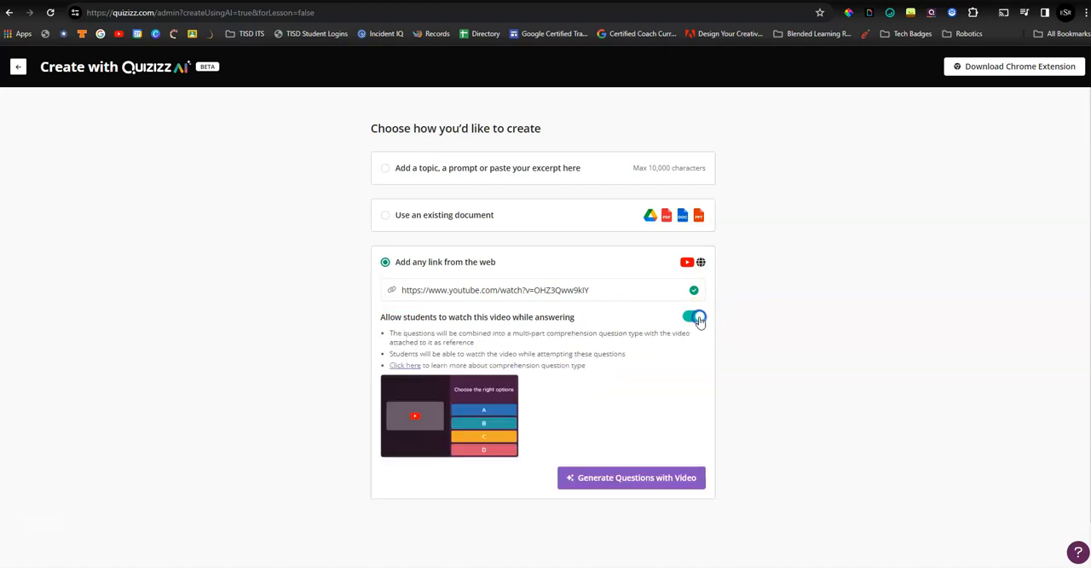
left_click(660, 486)
left_click(654, 494)
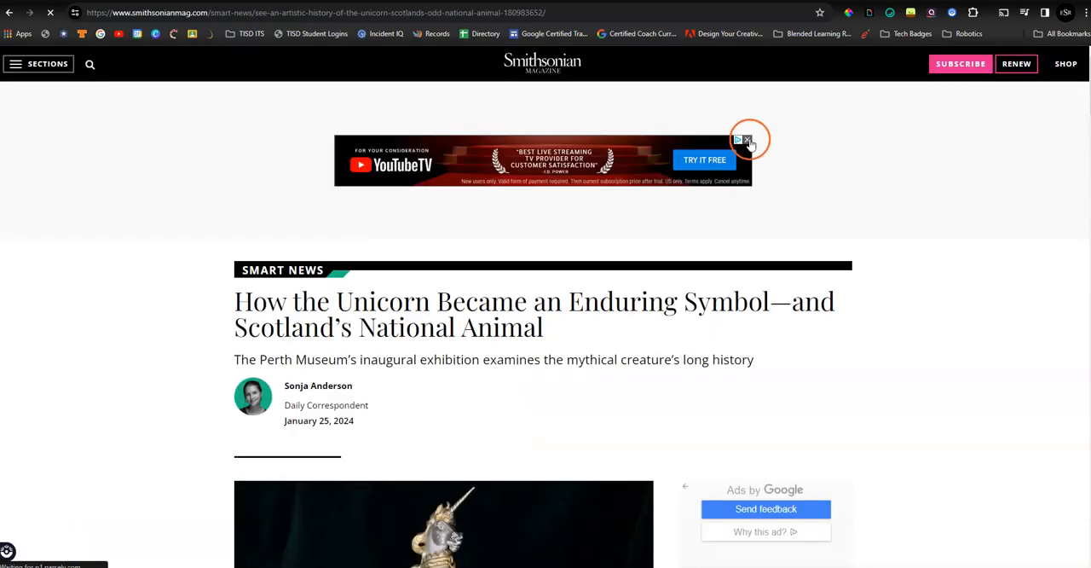
- Switch to the Smithsonian Magazine article on Scotland's unicorn and open the Quizizz AI browser extension on it
left_click(742, 139)
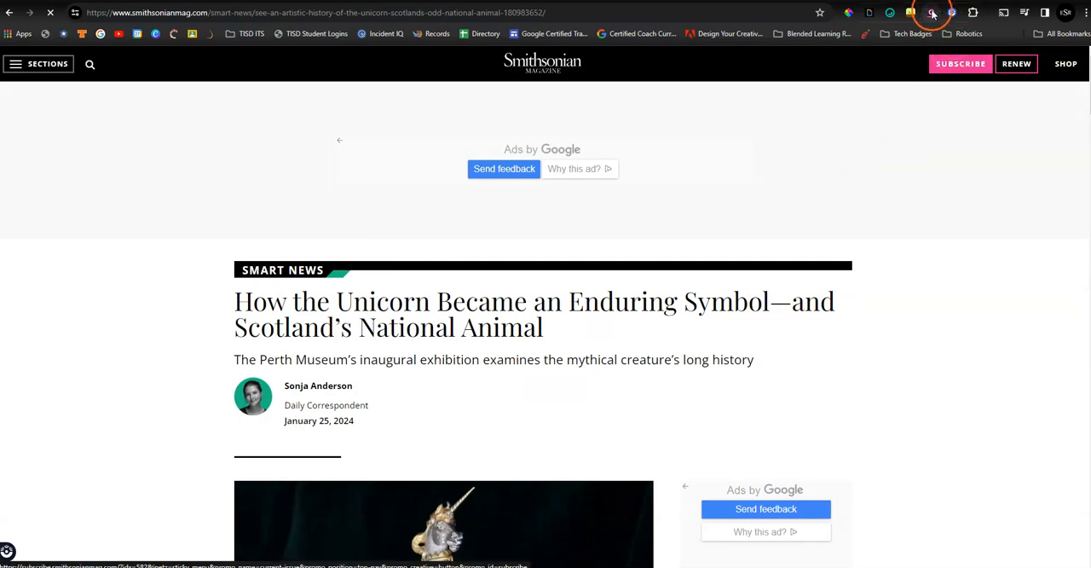
left_click(933, 14)
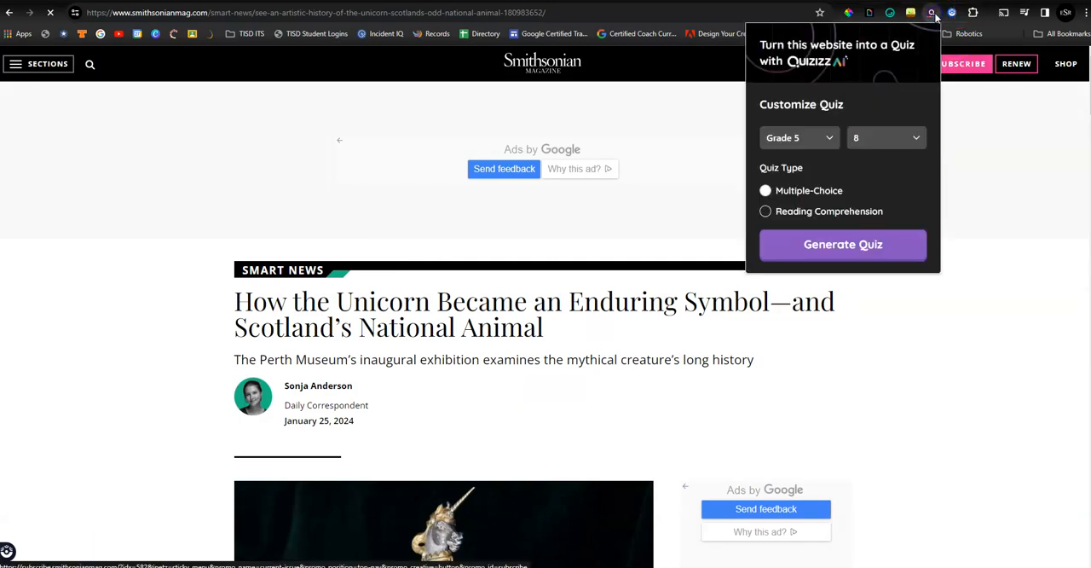
left_click(918, 62)
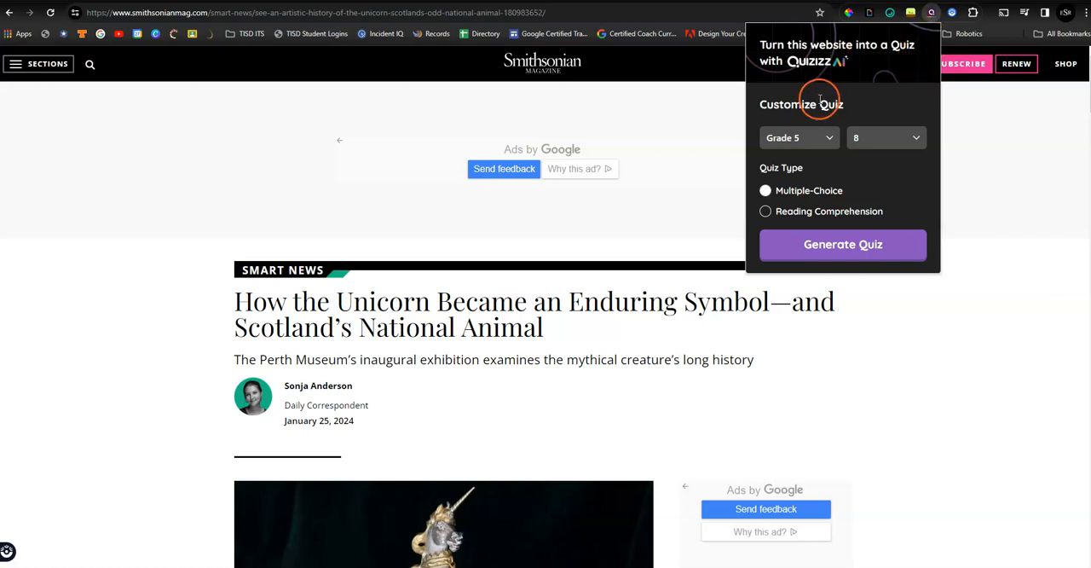
- Generate a multiple-choice quiz from the unicorn article for Grade 6 with 5 questions
left_click(829, 139)
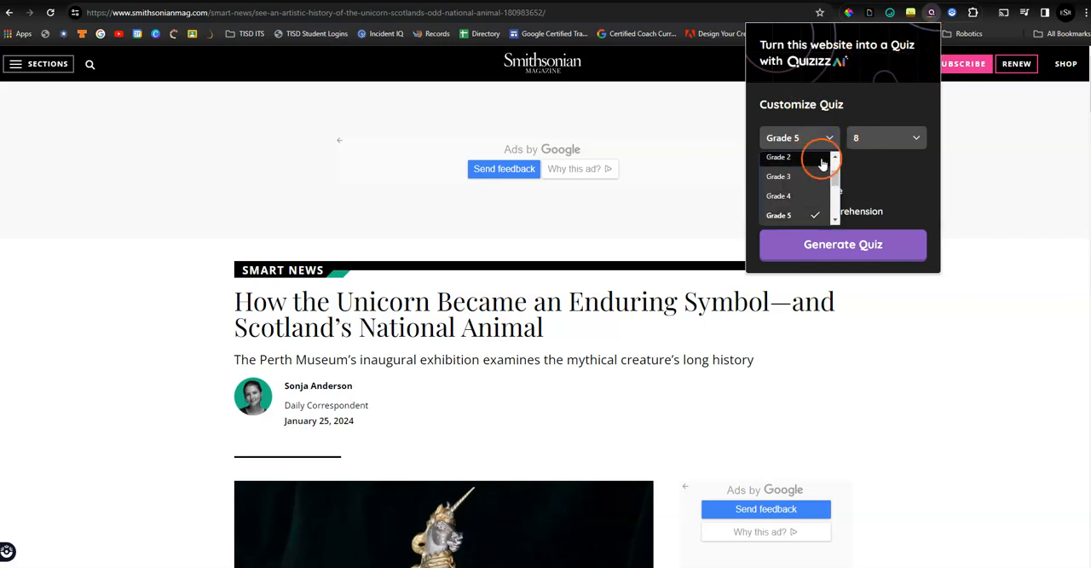
scroll(787, 180, "down", 1)
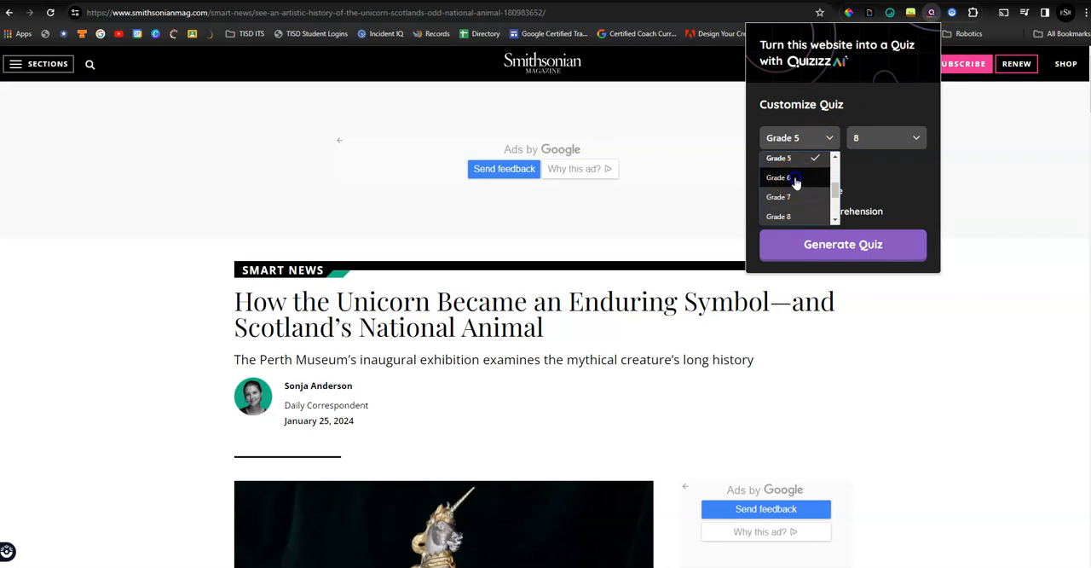
left_click(778, 178)
left_click(891, 133)
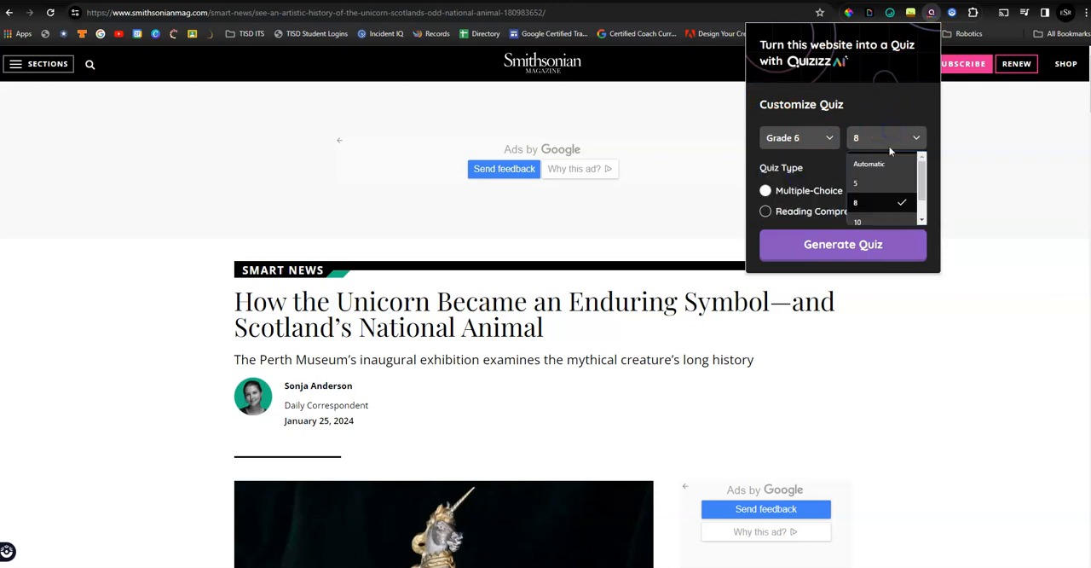
left_click(886, 182)
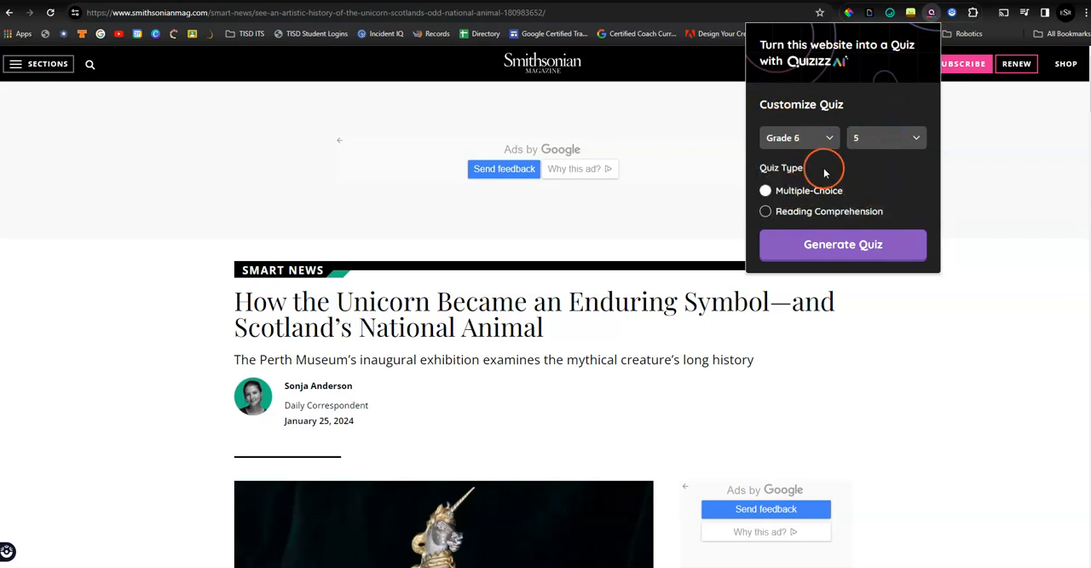
left_click(844, 245)
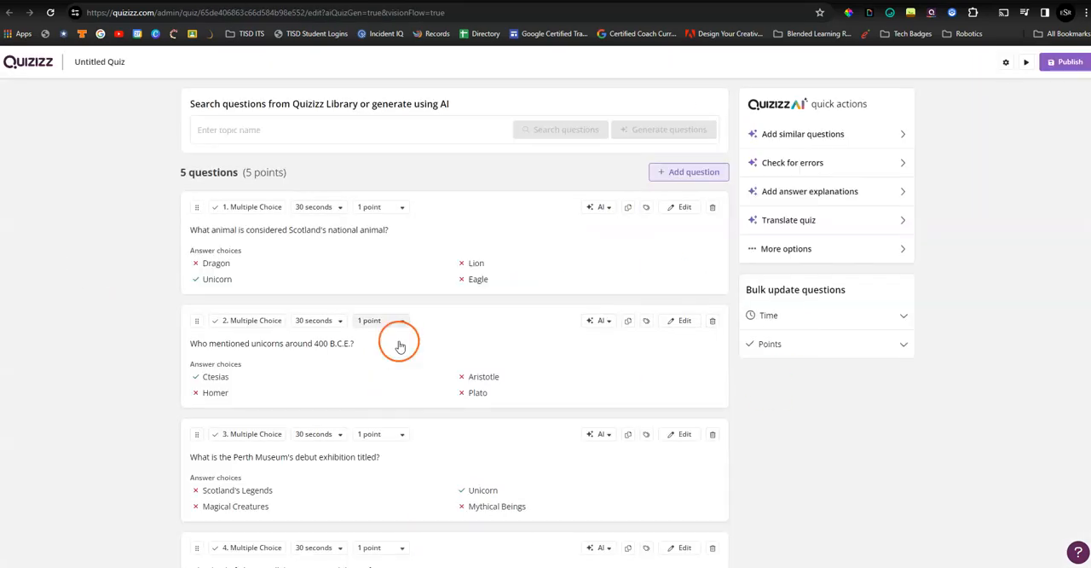
mouse_move(584, 302)
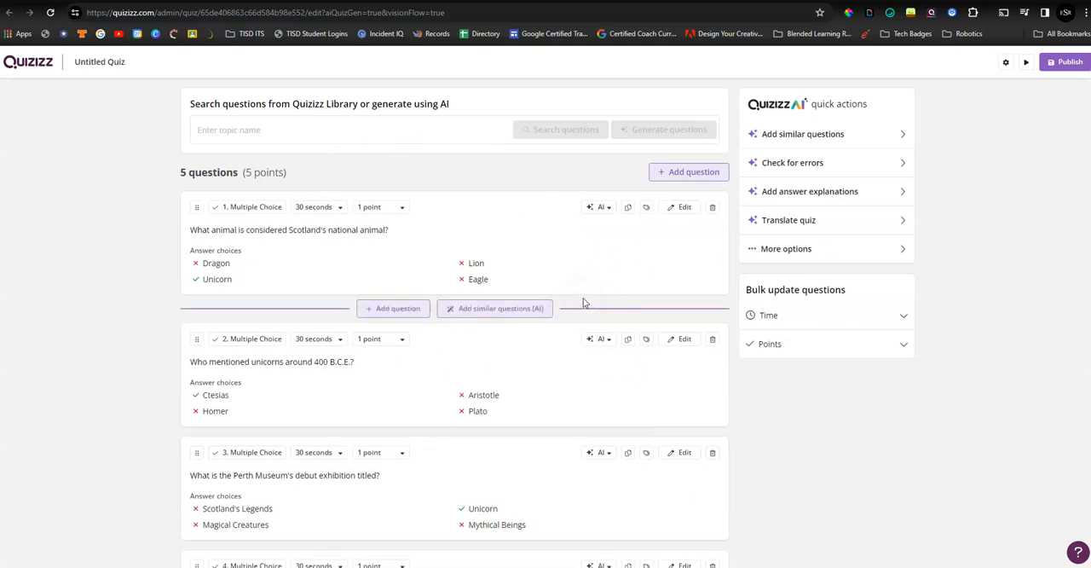